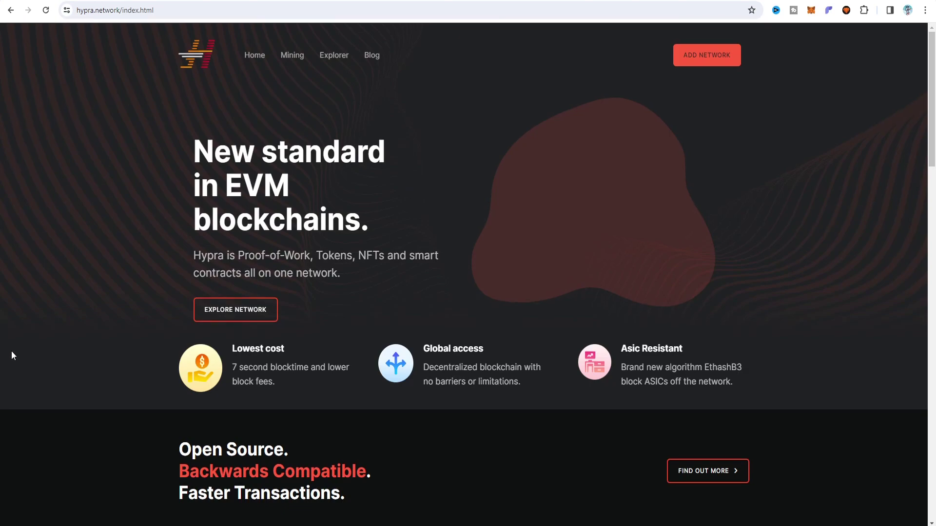
Scroll through the YouTube channel's Videos list, then return to the top of the page
scroll(13, 363, "down", 2)
scroll(18, 370, "down", 1)
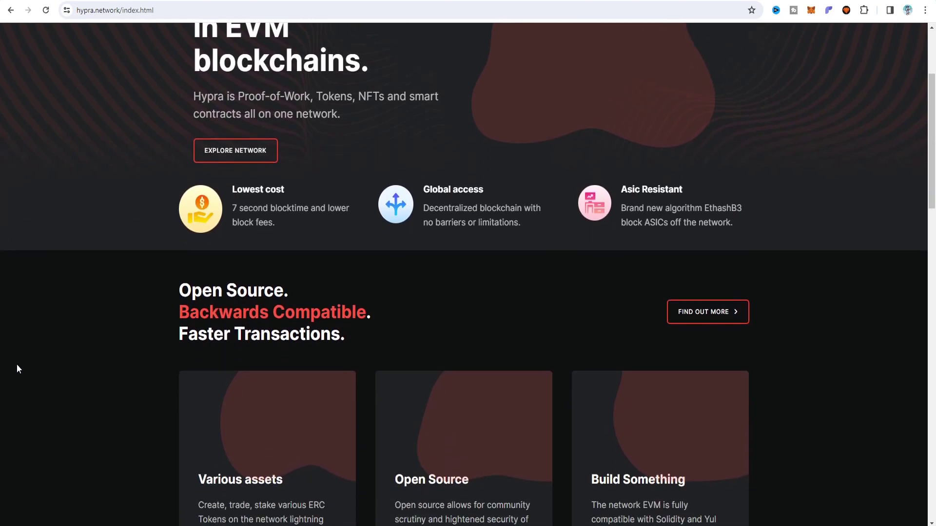
scroll(16, 367, "up", 3)
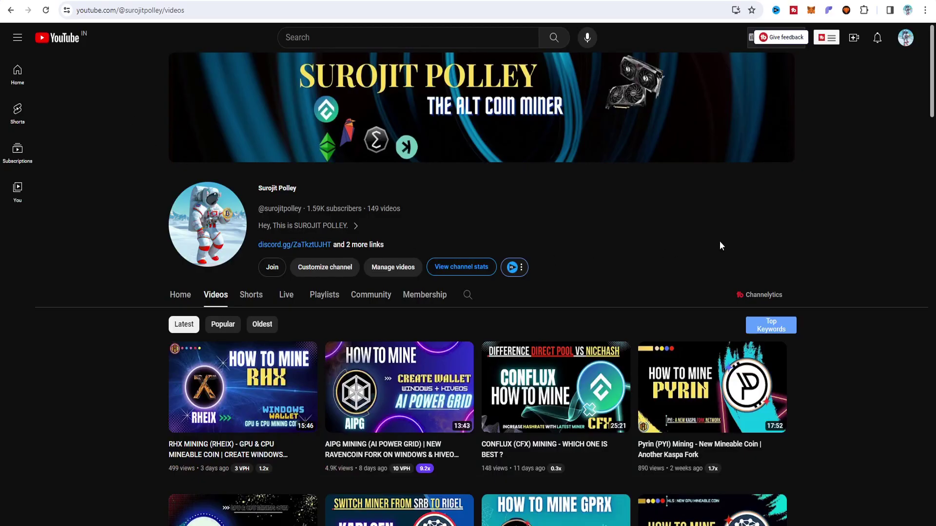
scroll(908, 253, "down", 15)
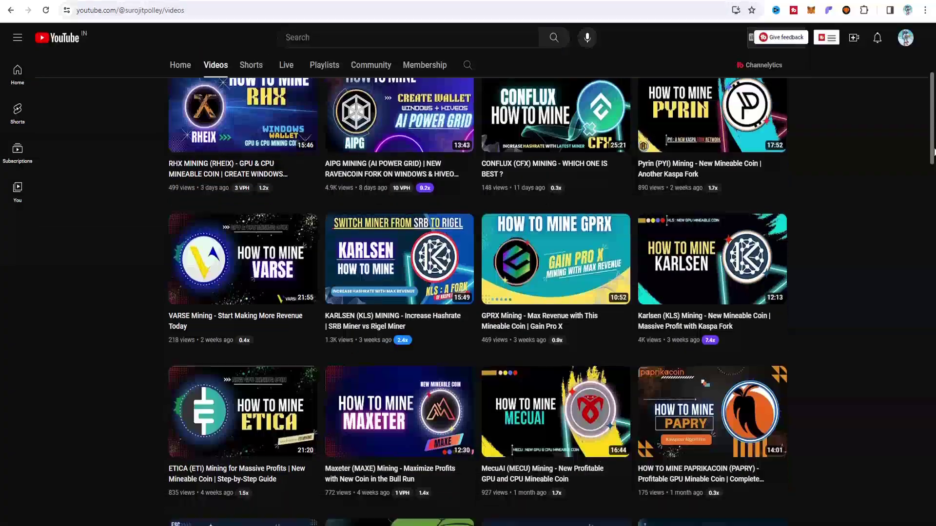
scroll(906, 255, "down", 3)
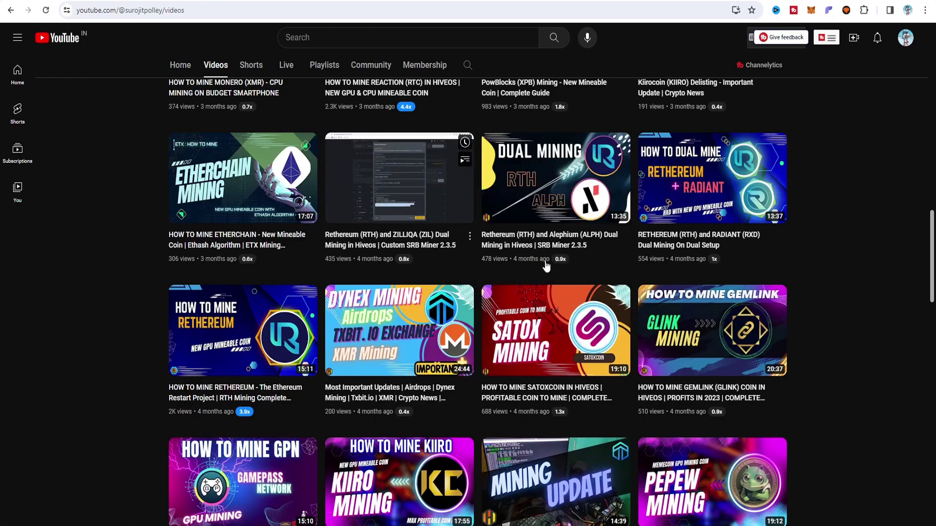
scroll(932, 261, "up", 1)
left_click_drag(932, 260, 930, 74)
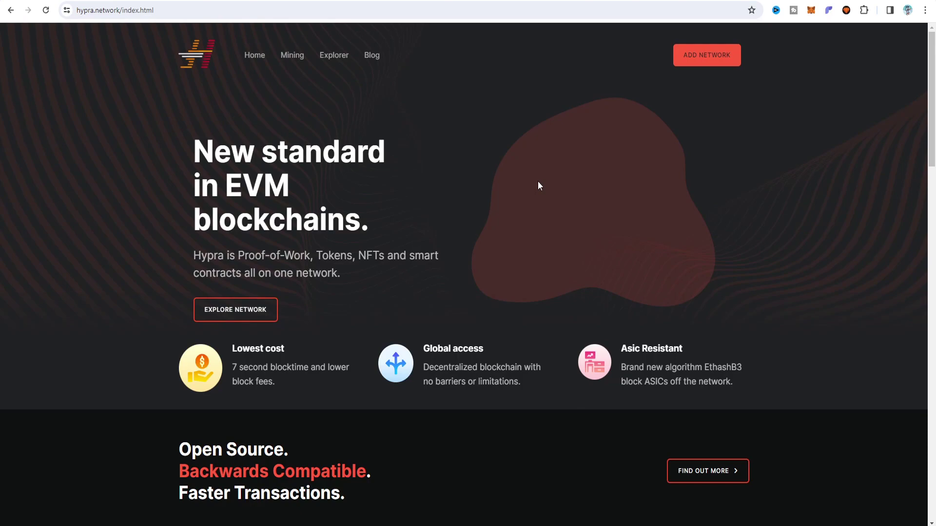
Highlight the algorithm name in the Asic Resistant blurb, scroll the home page, then go to Mining Hypra
left_click_drag(695, 368, 733, 367)
left_click_drag(932, 145, 933, 408)
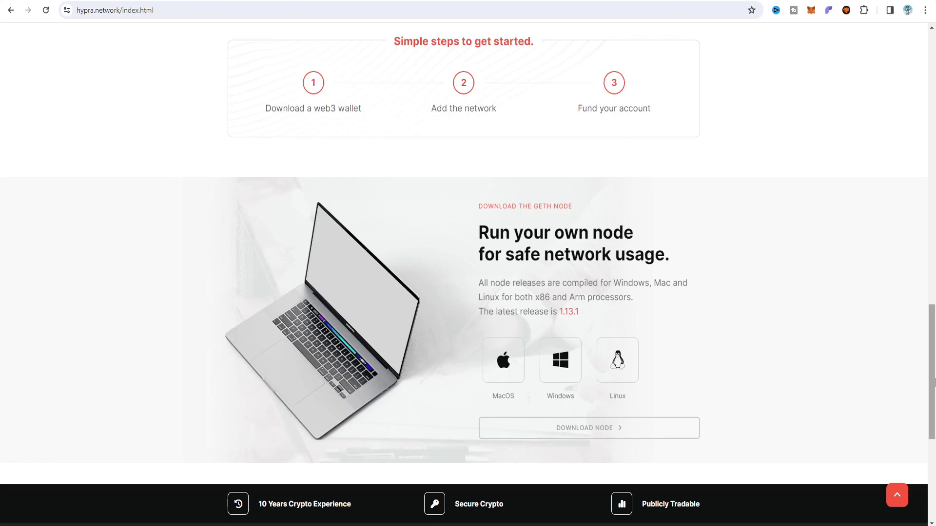
left_click_drag(934, 381, 934, 107)
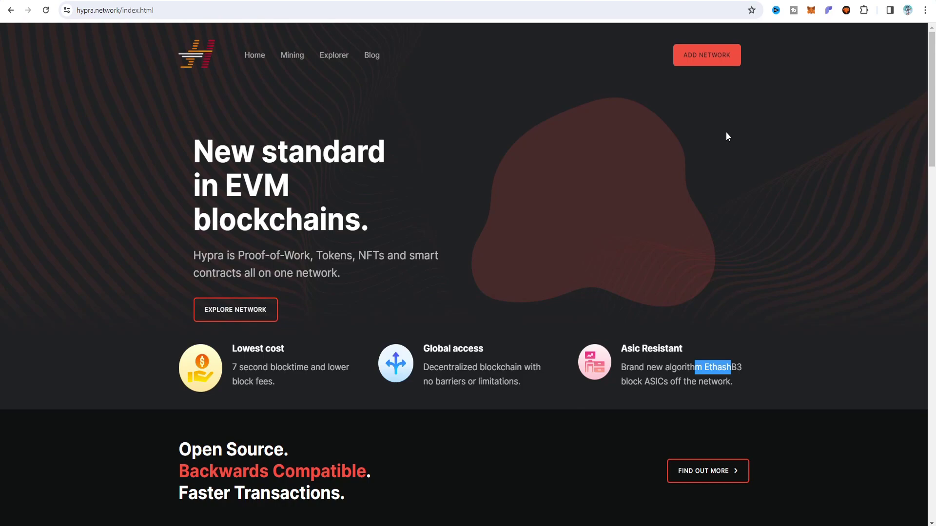
left_click(906, 457)
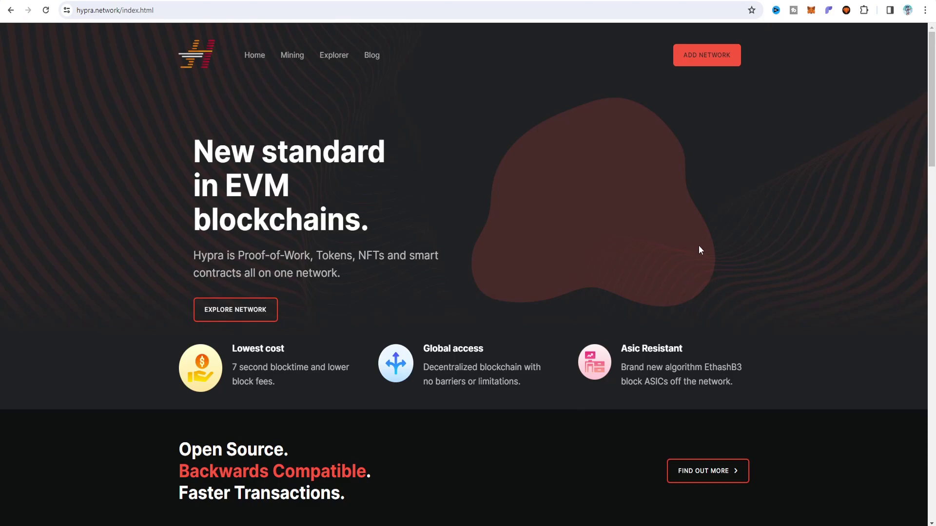
left_click(292, 55)
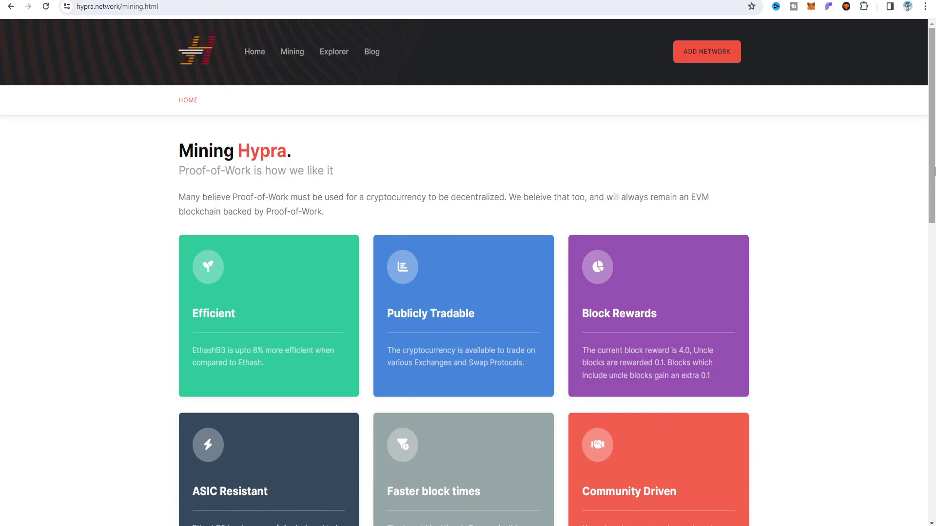
Scroll the Mining page down to Our listed exchanges and highlight the Xeggex HYPRA/USDT and HYPRA/BTC row
scroll(934, 181, "down", 1)
left_click_drag(934, 182, 913, 347)
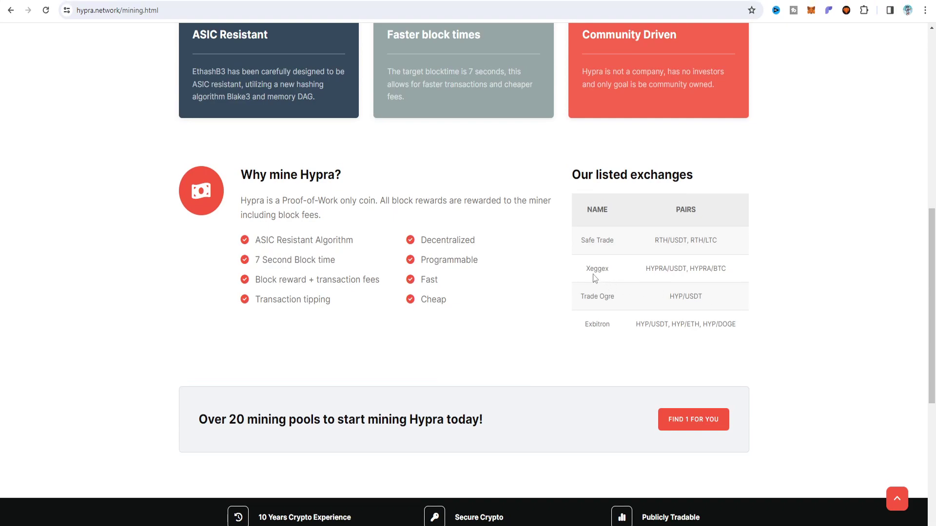
left_click_drag(587, 270, 728, 270)
left_click(813, 328)
Scroll the Hypra Mainnet Blockscout stats: 8.7-second block time and 1,624,641 blocks
scroll(906, 300, "down", 5)
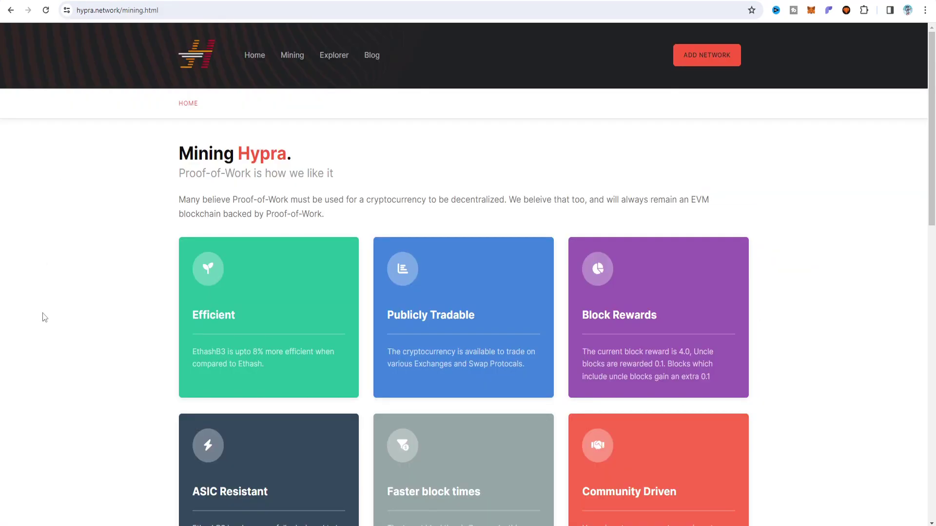
scroll(56, 317, "down", 10)
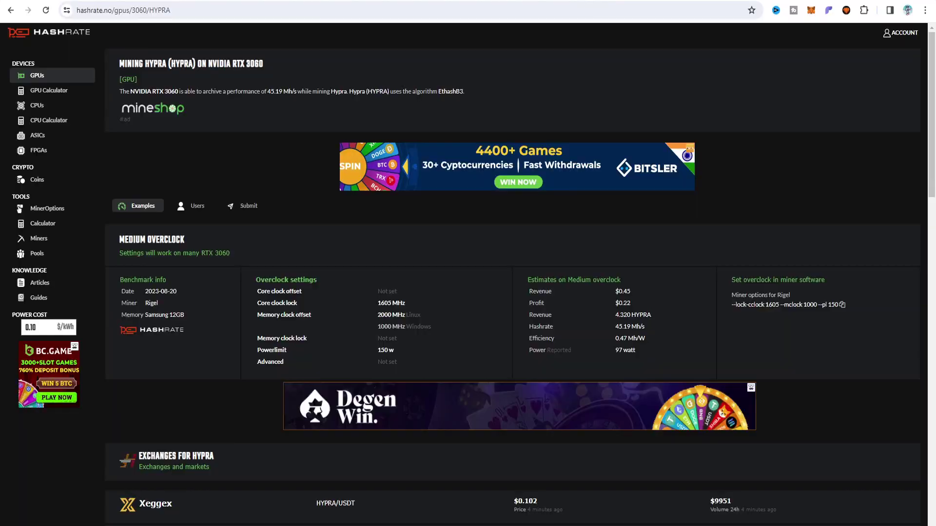
Go back to the hashrate.no RTX 3060 coin list, topped by Hypra + Karlsen at $0.37 profit
left_click(8, 14)
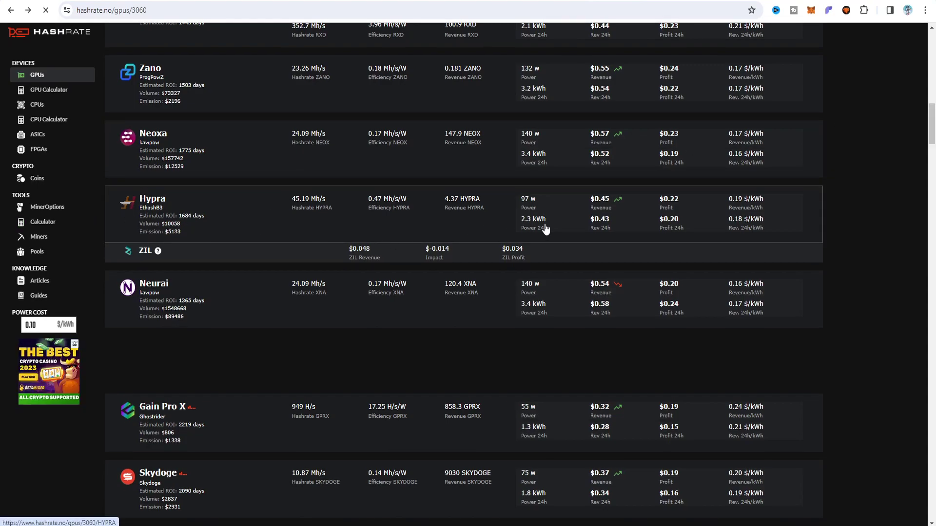
scroll(620, 223, "up", 1)
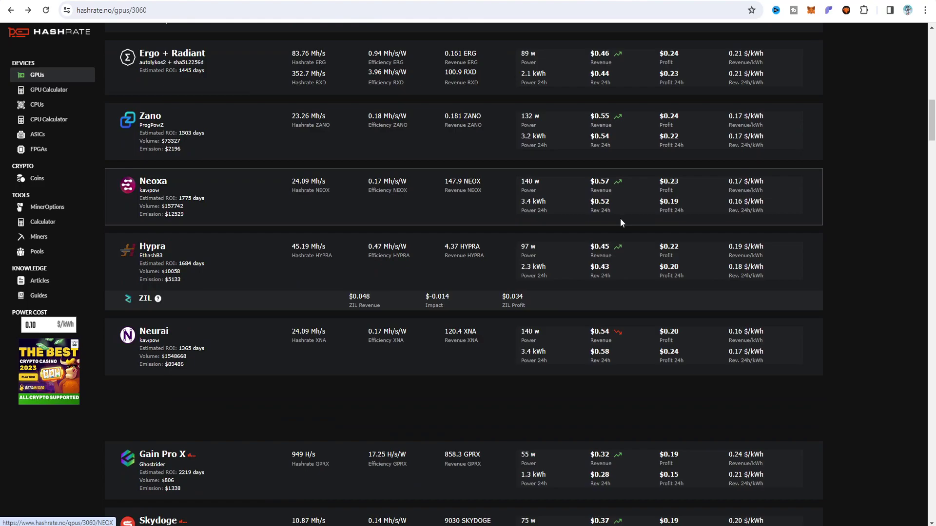
left_click_drag(932, 135, 933, 73)
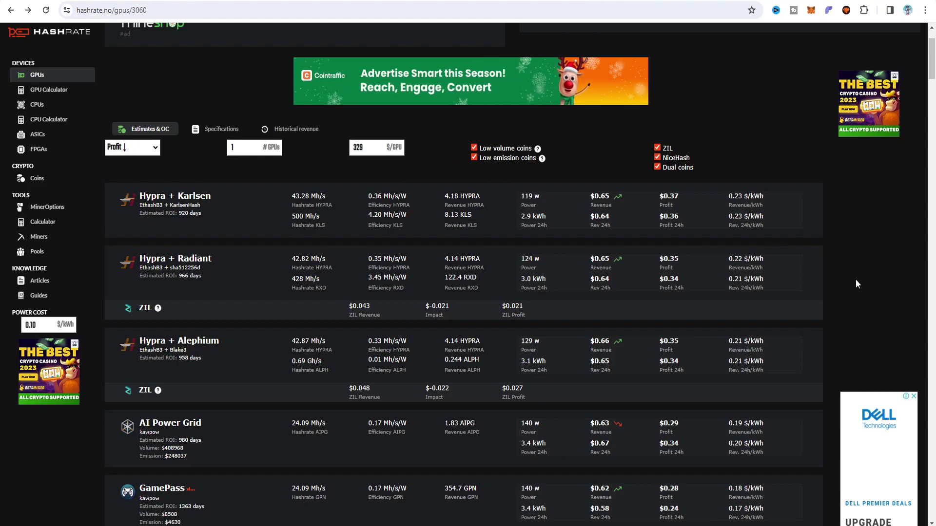
scroll(855, 280, "down", 5)
scroll(851, 283, "up", 4)
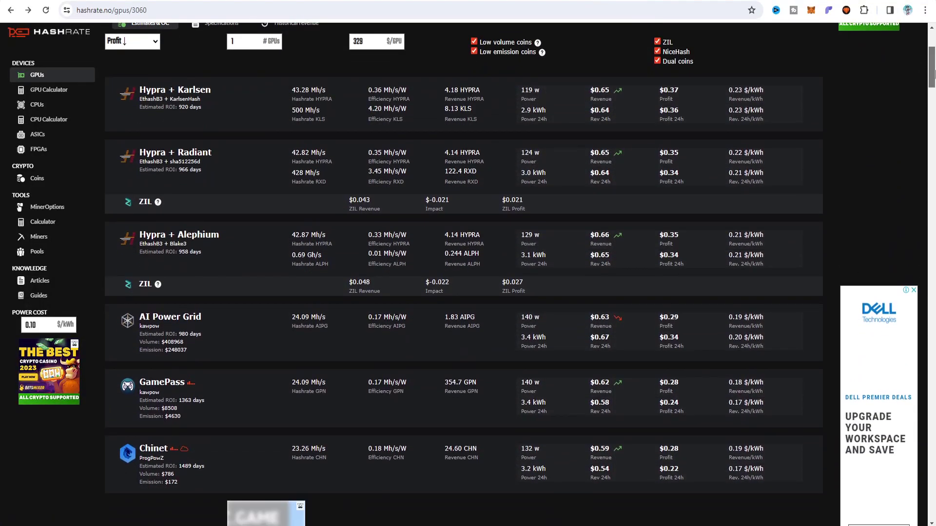
Open the Hypra entry for the RTX 3060 and scroll to its Exchanges and Pools for HYPRA sections
scroll(851, 283, "down", 10)
left_click(222, 324)
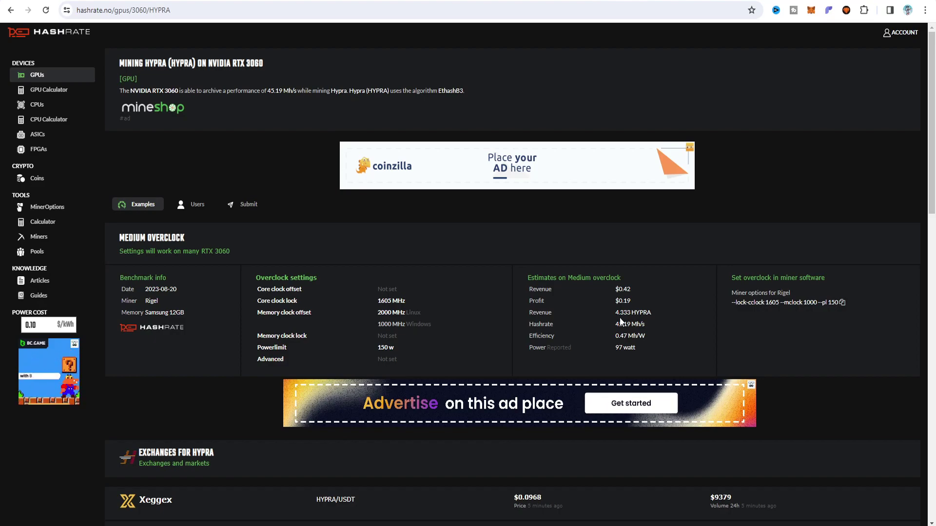
scroll(199, 282, "down", 5)
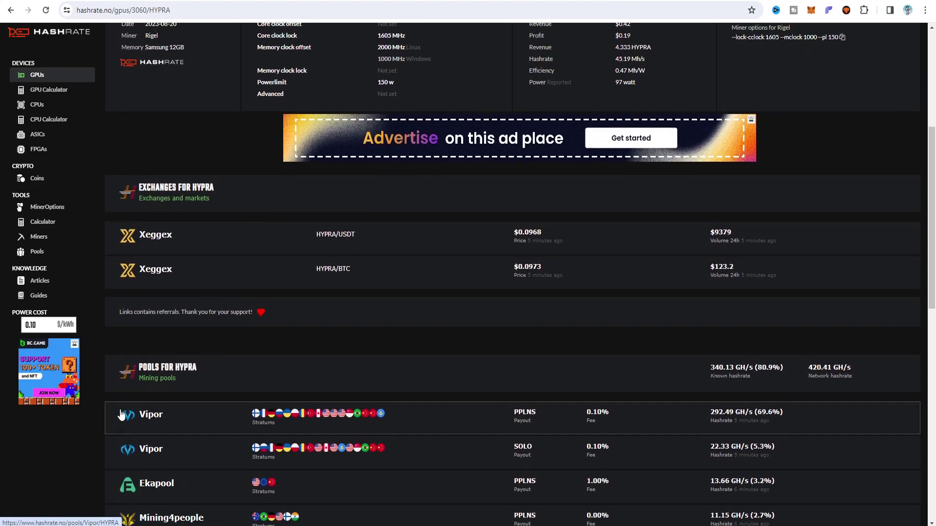
scroll(82, 458, "down", 1)
scroll(82, 454, "down", 3)
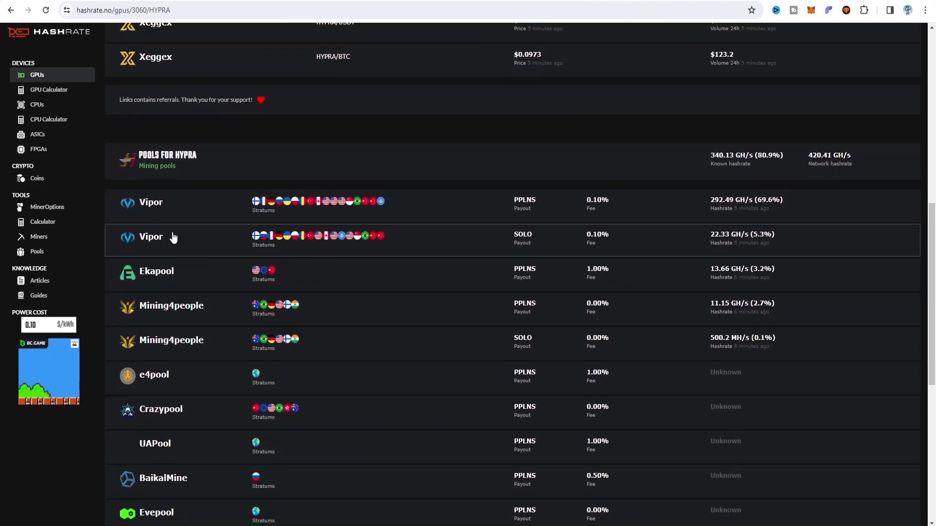
Add Hypra Mainnet (chain ID 622277, HYP) to MetaMask and make it the active network
left_click(934, 152)
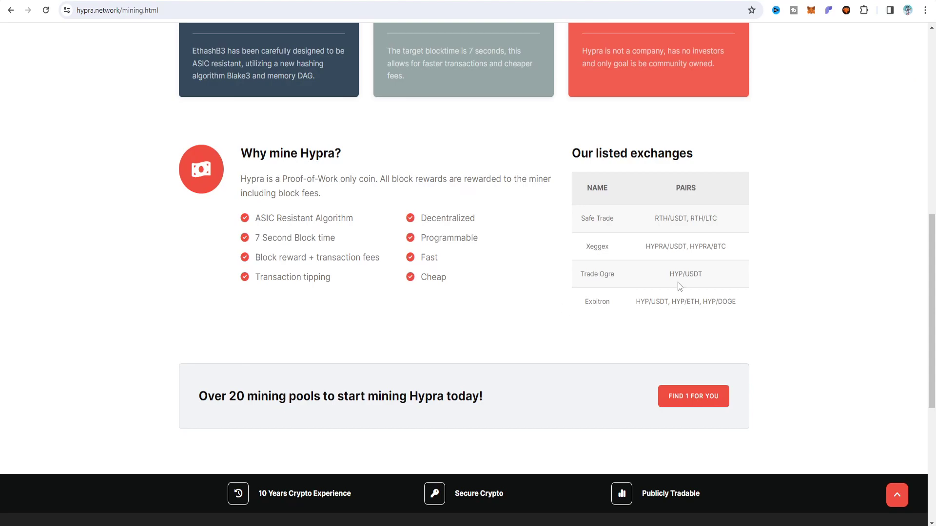
left_click_drag(932, 233, 932, 49)
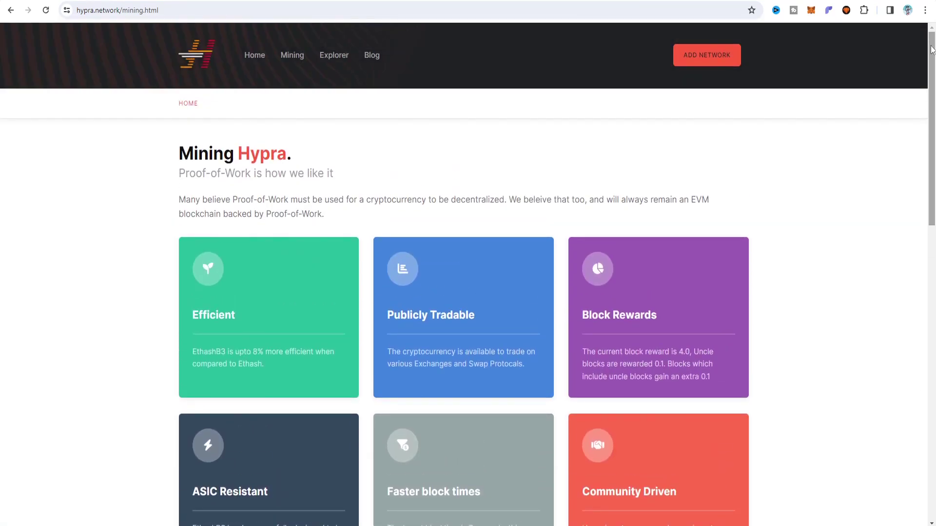
left_click(709, 57)
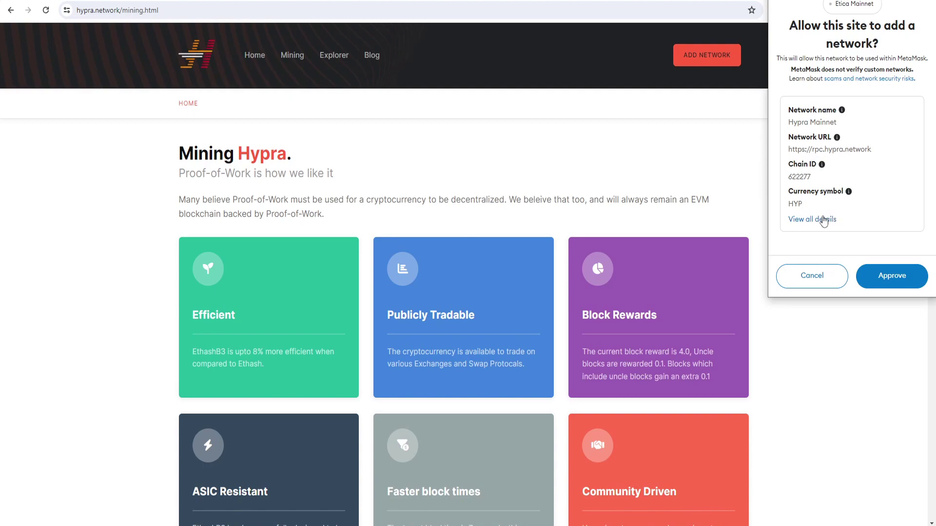
left_click(903, 277)
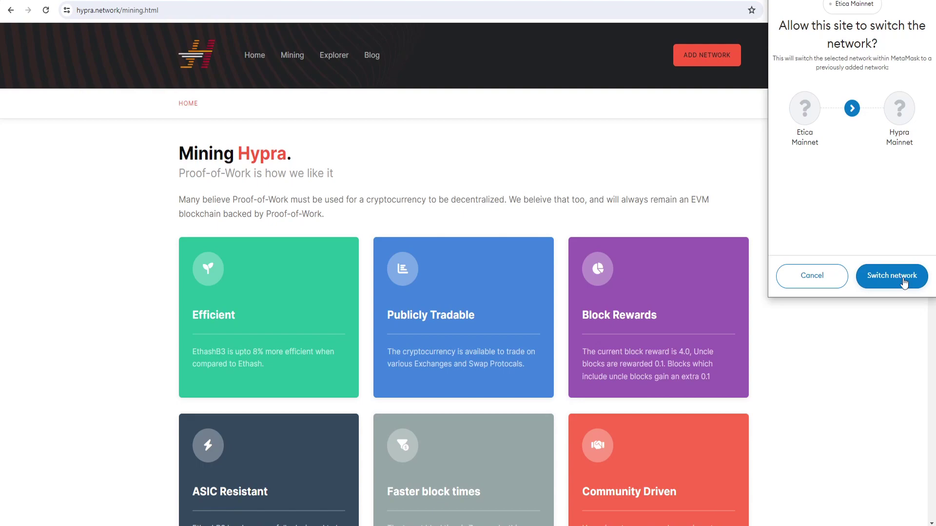
left_click(905, 278)
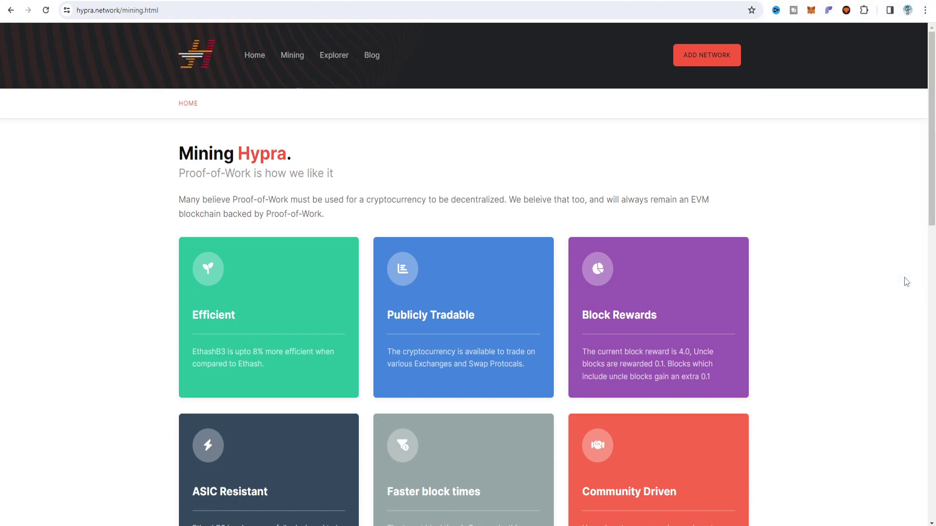
Check the wallet's 0 HYP balance in MetaMask, then close the wallet
left_click(811, 10)
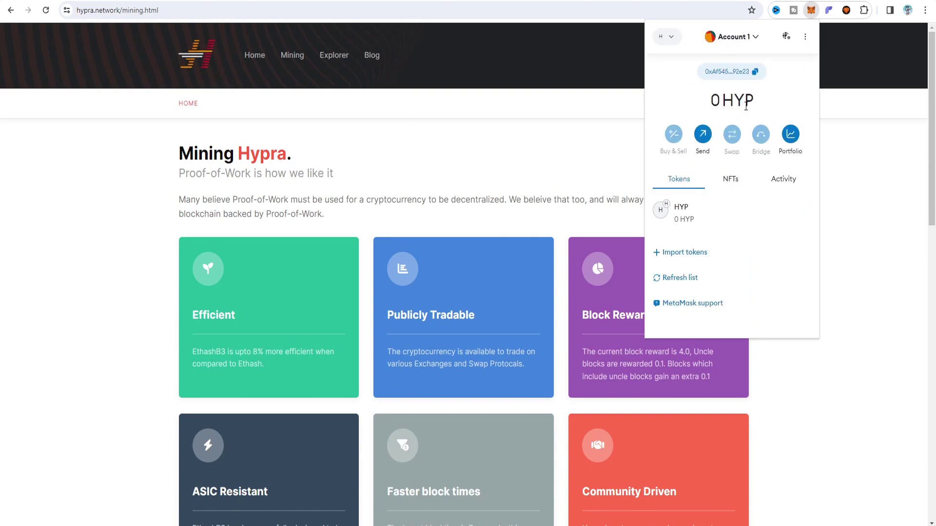
left_click(812, 10)
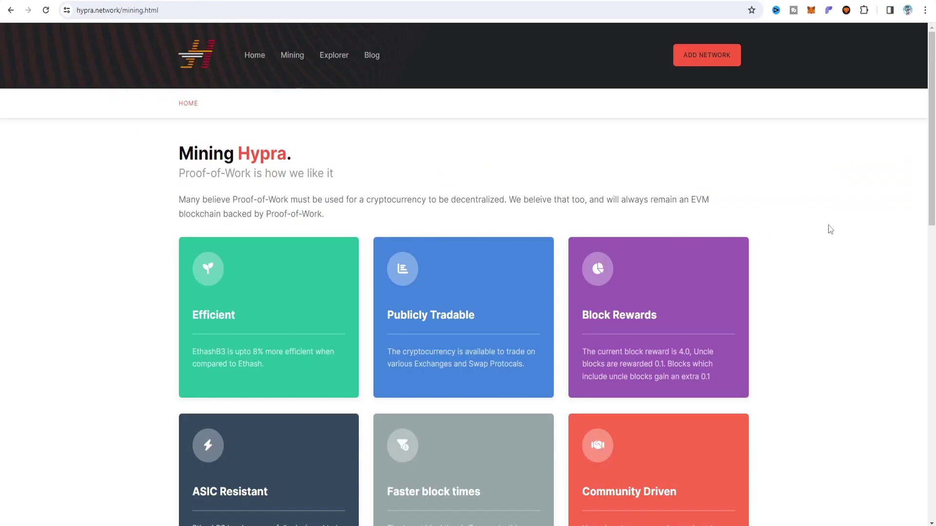
scroll(838, 224, "down", 5)
Scroll to the listed exchanges, then move to the CoinPaprika Hypra page
scroll(856, 222, "down", 4)
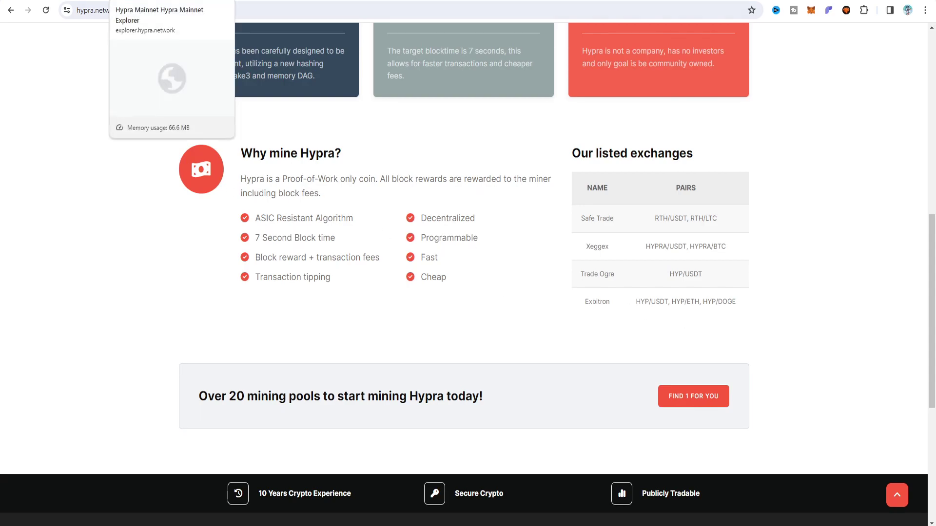
left_click(229, 0)
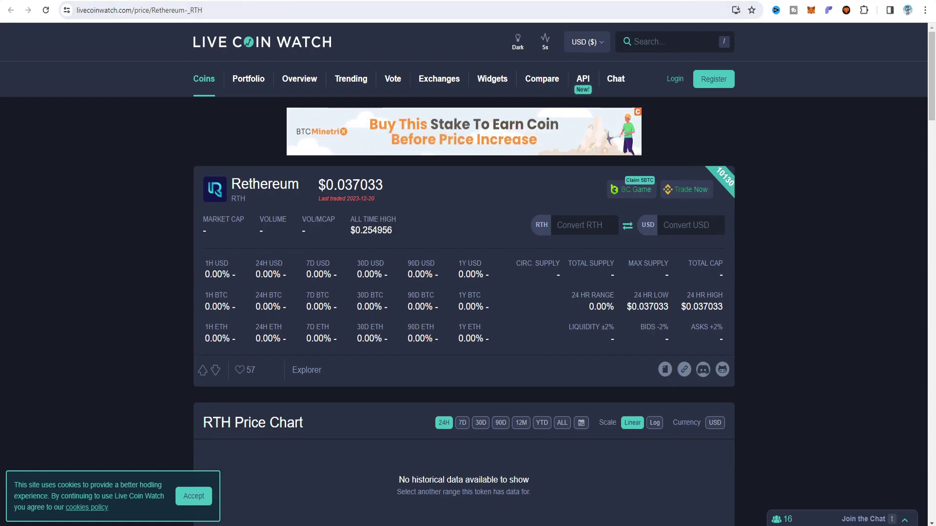
Bring up the XeggeX HYPRA asset page and scroll through its $856,321 market cap, links and tweets
key("ctrl+Tab")
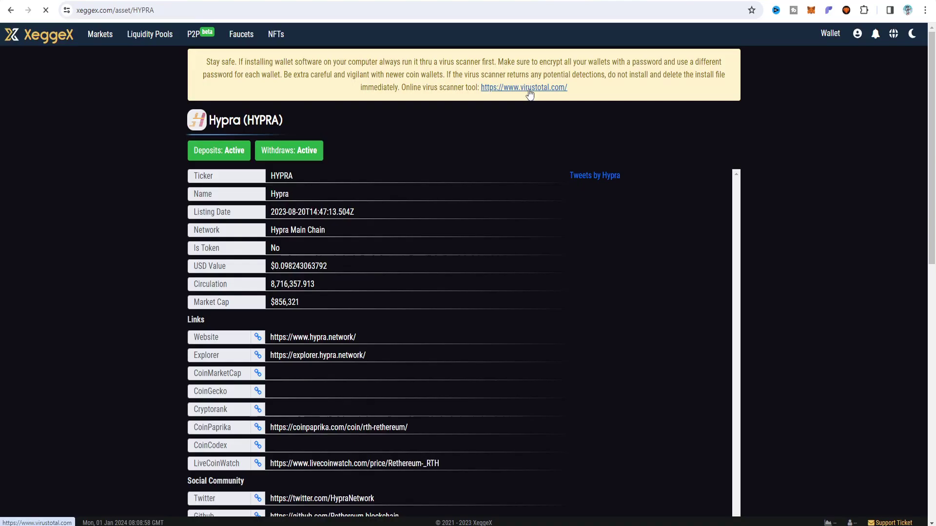
scroll(810, 171, "down", 2)
scroll(808, 171, "up", 2)
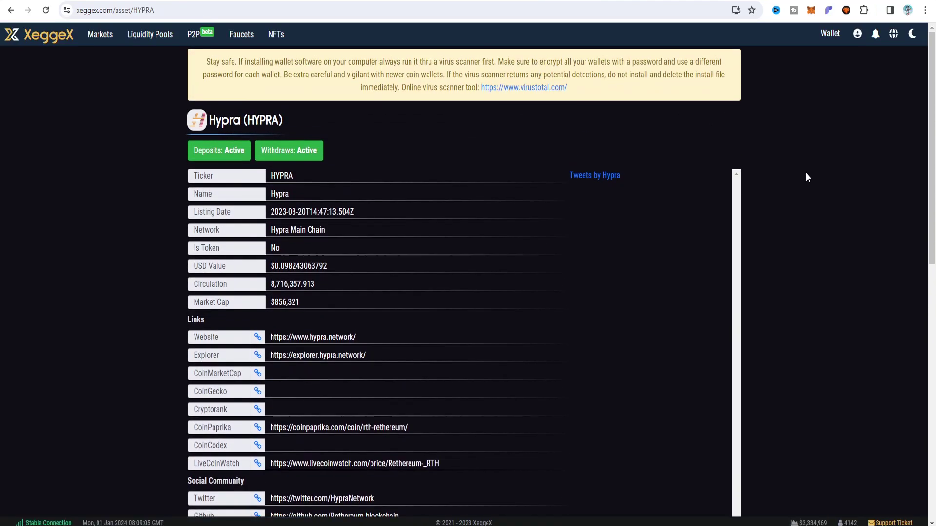
scroll(806, 171, "down", 1)
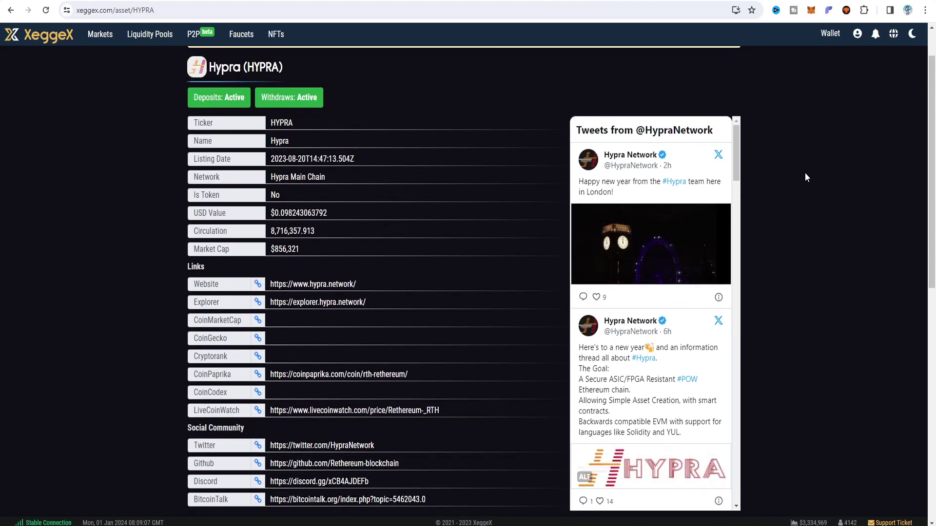
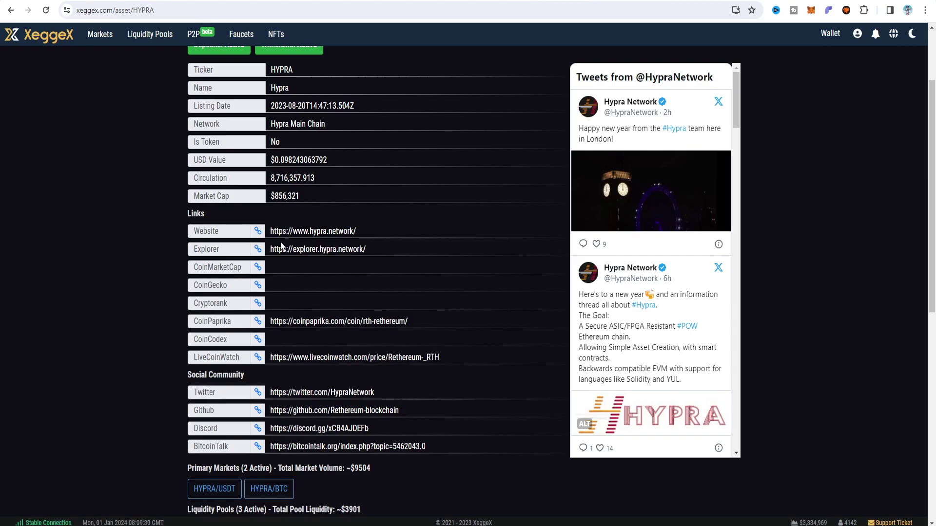
Scroll the XeggeX asset page and visit the coin's LiveCoinWatch price page
scroll(260, 252, "down", 1)
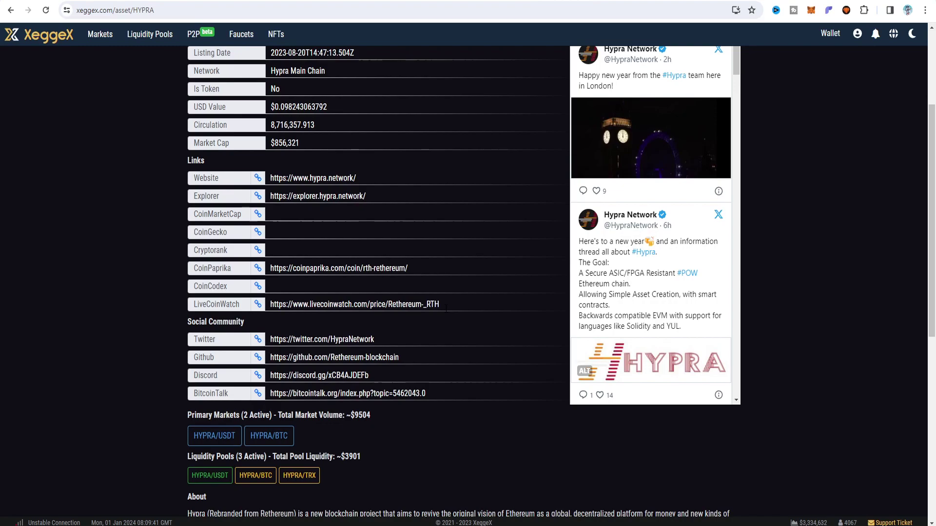
left_click(413, 303)
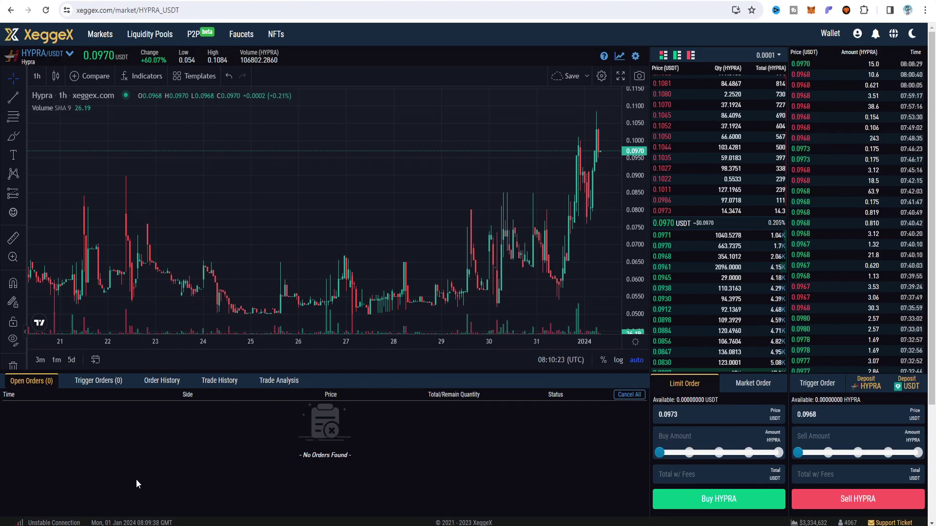
Reload the HYPRA/USDT page and change the chart timeframe from 15m to 1-hour candles
key("F5")
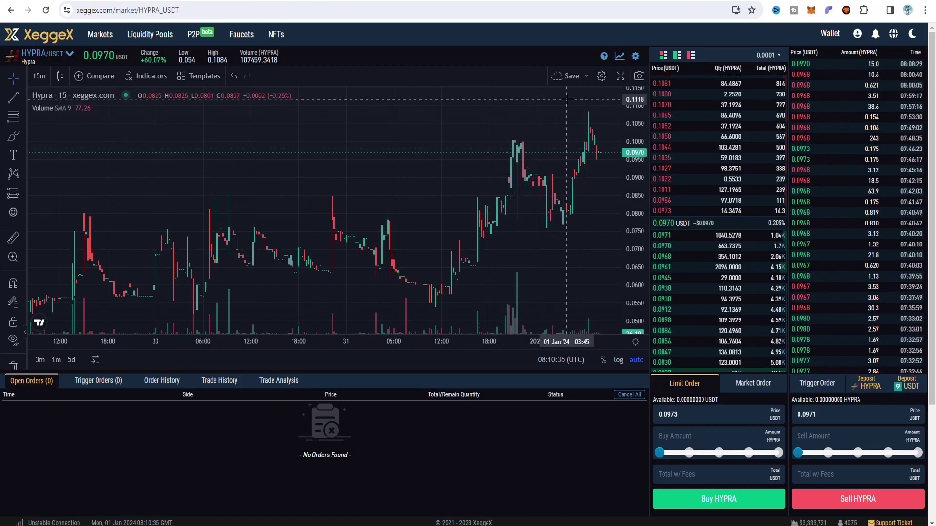
left_click(39, 76)
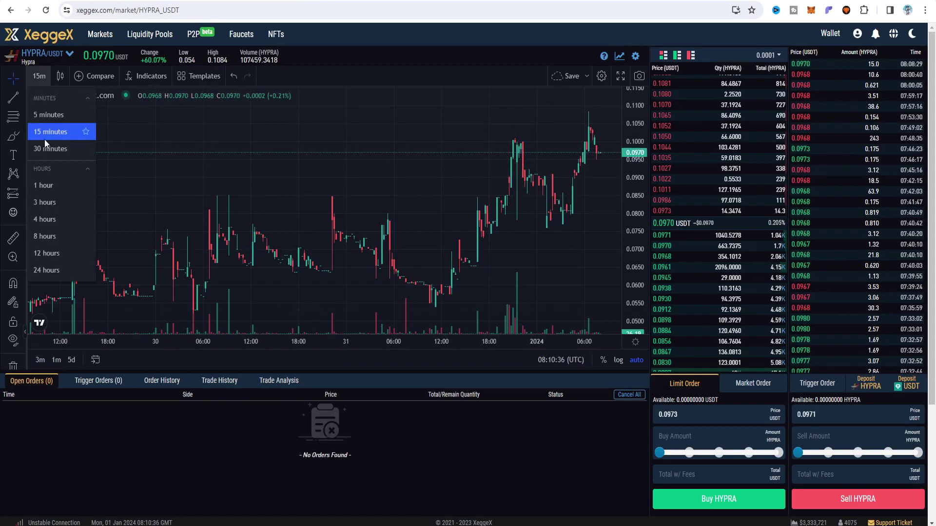
left_click(45, 193)
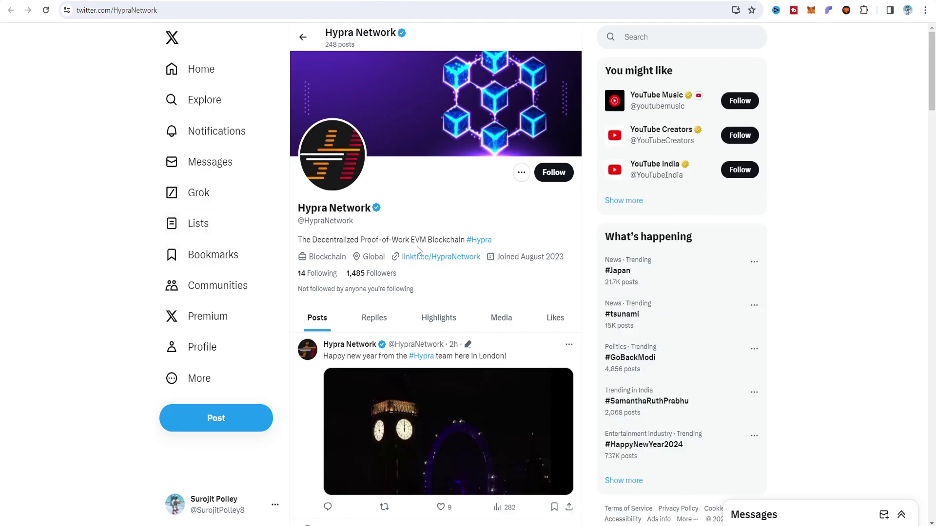
Scroll the Twitter profile, then browse the Hypra GitHub organization's repository list
scroll(704, 300, "down", 1)
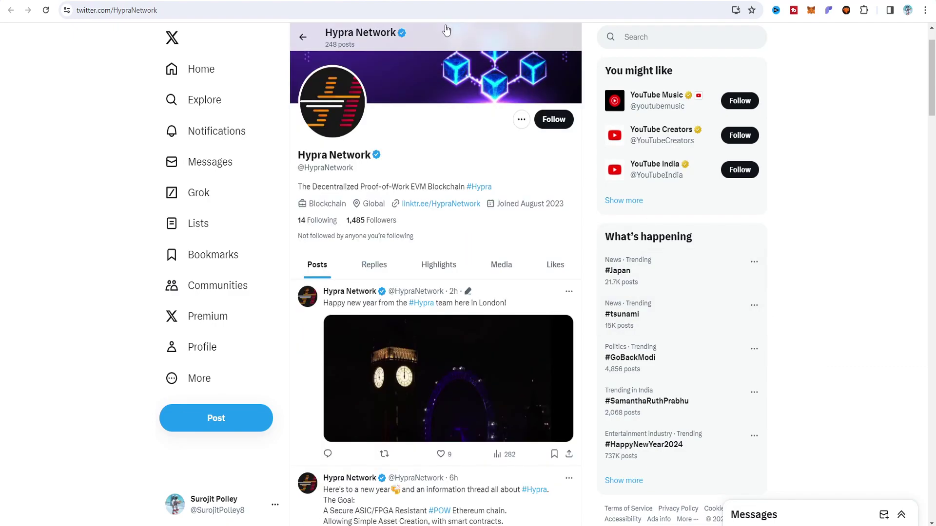
key("alt+Left")
scroll(108, 254, "down", 8)
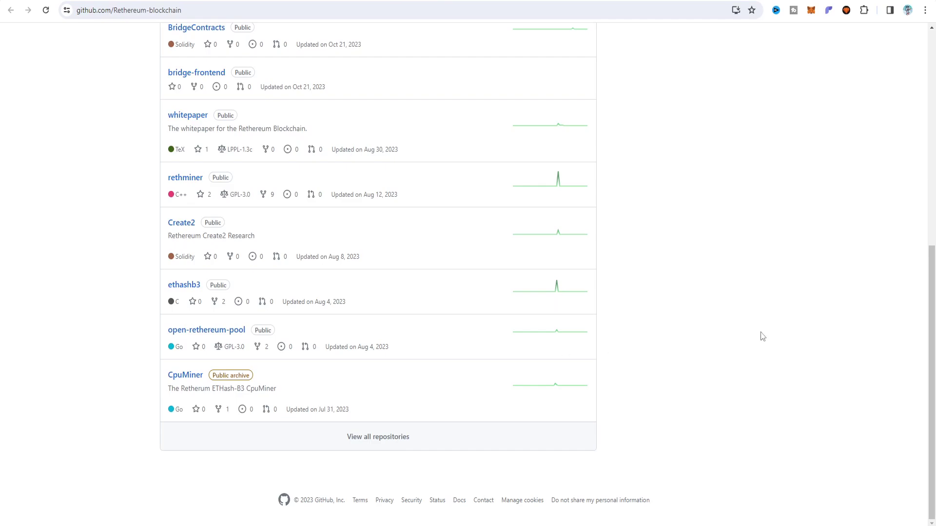
left_click_drag(932, 341, 932, 127)
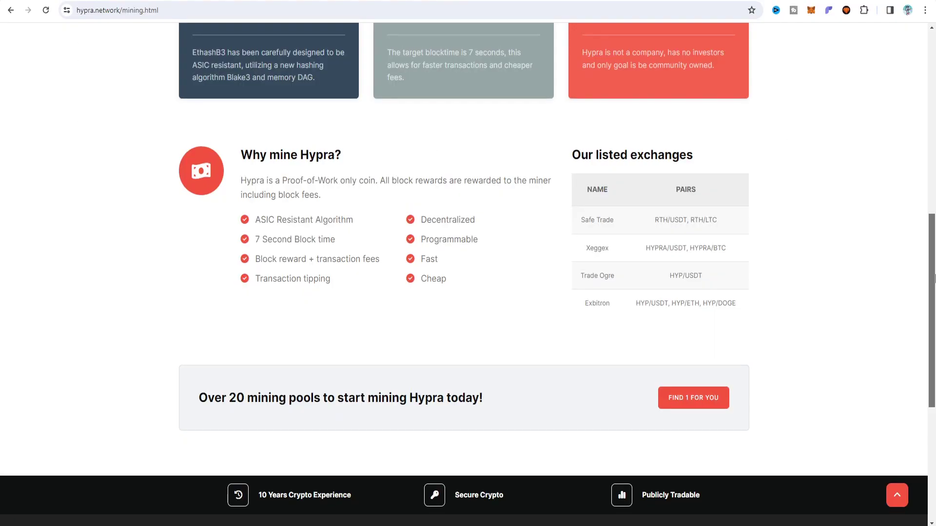
Copy the HYP wallet address from the MetaMask popup and close it
scroll(609, 138, "up", 10)
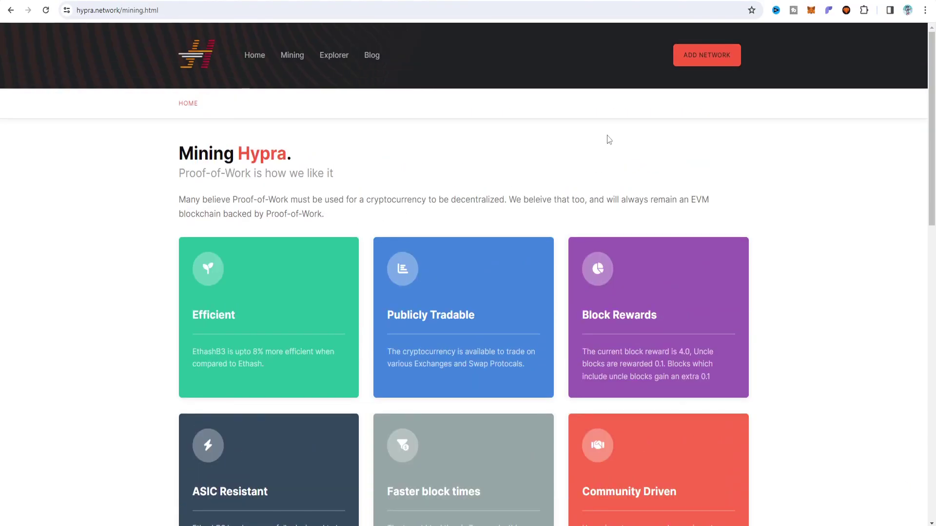
left_click(812, 11)
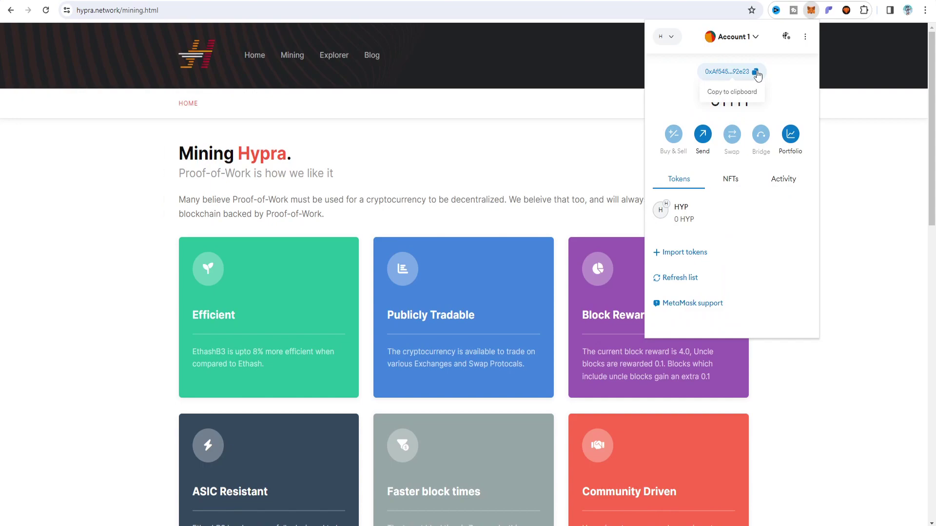
left_click(609, 103)
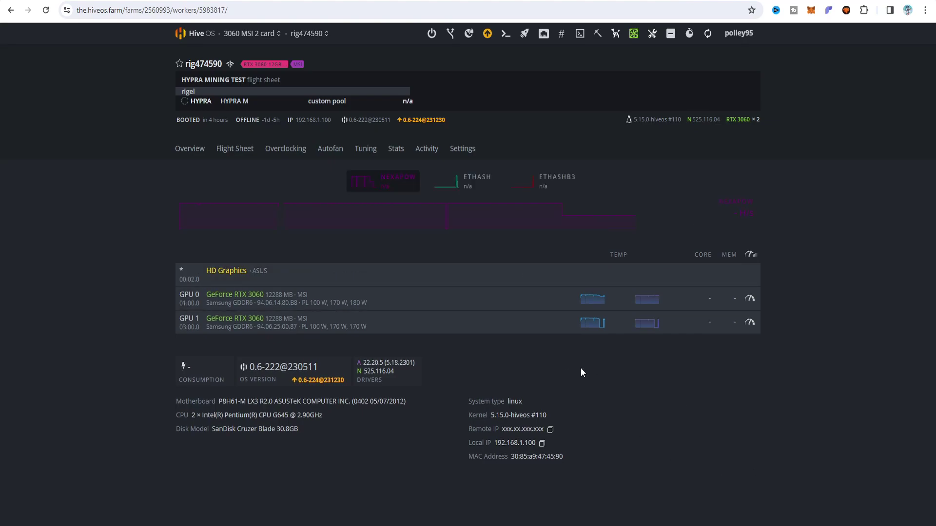
Check the rig's ETHASH and ETHASHB3 hashrate graphs
left_click(471, 188)
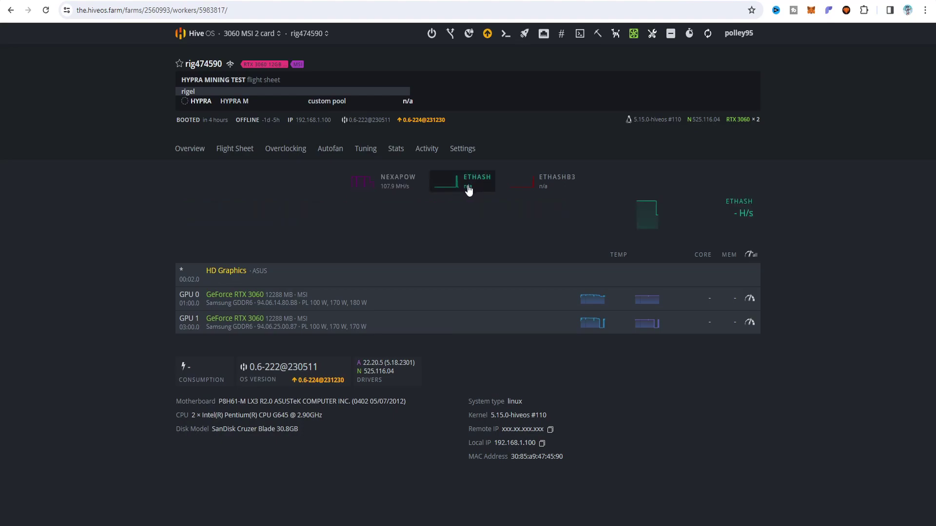
left_click(543, 189)
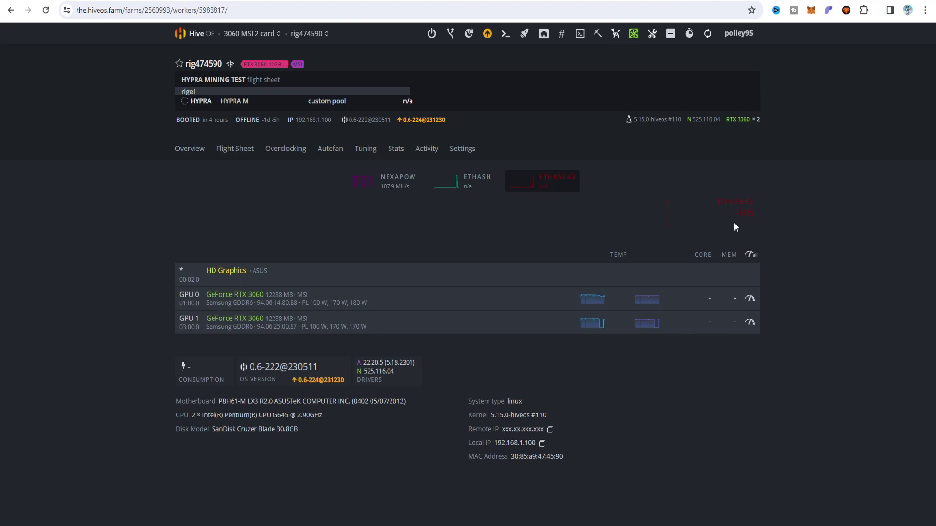
key("alt+Left")
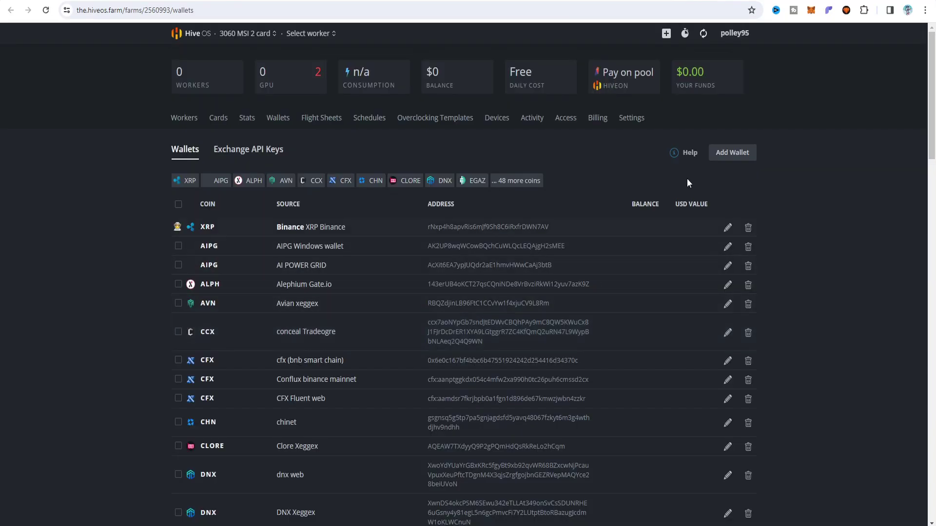
Add a HYPRA wallet named 'HYPRA Metamask' using the pasted MetaMask address
left_click(734, 157)
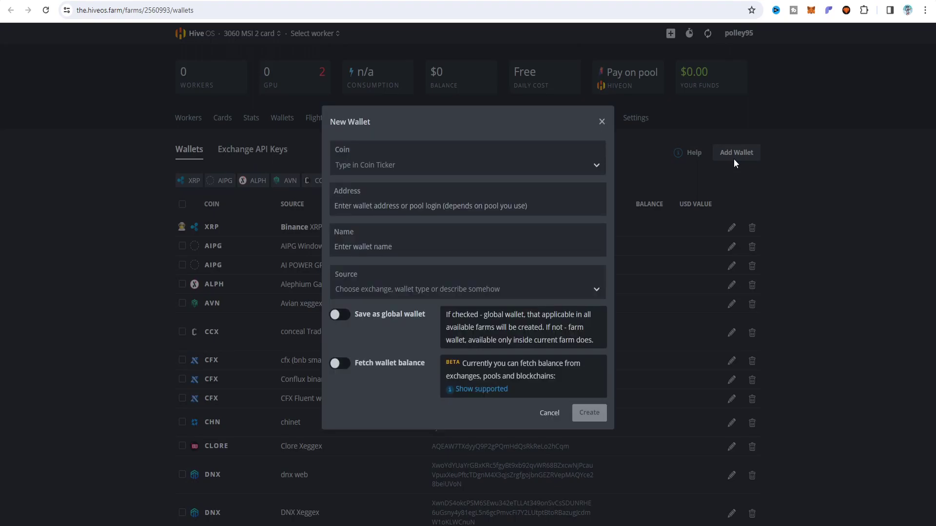
left_click(364, 163)
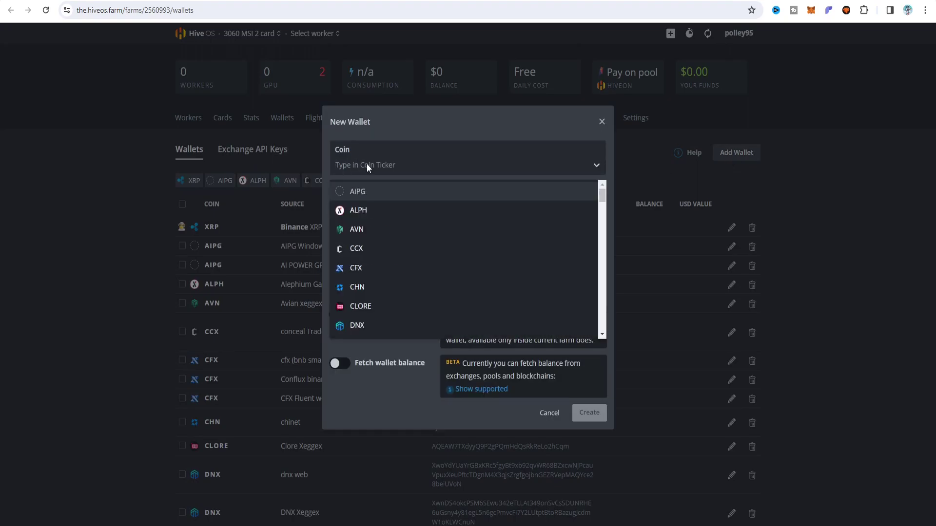
type("hyp-hypra/")
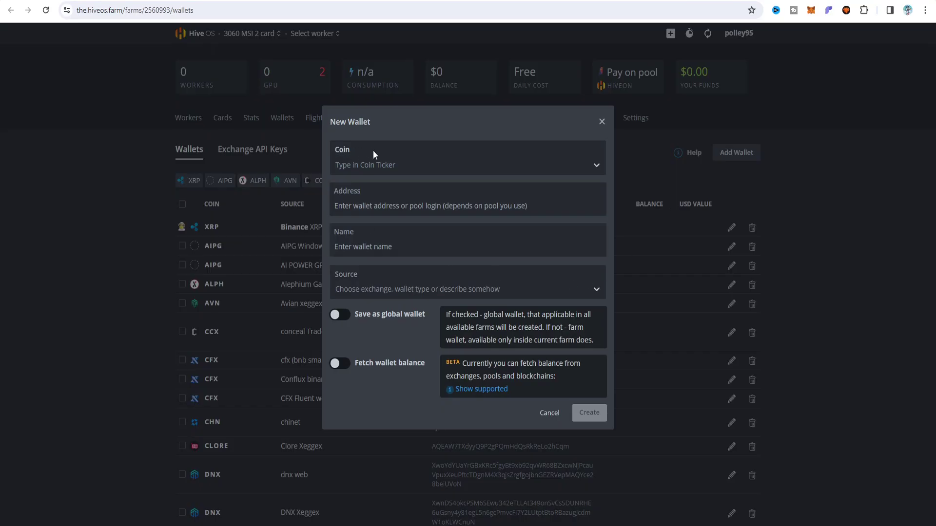
left_click(378, 162)
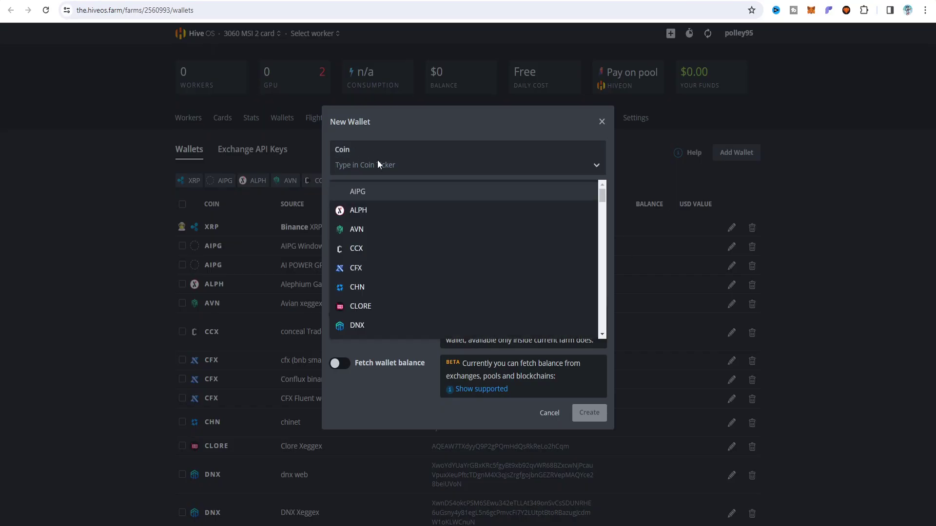
type("hypra")
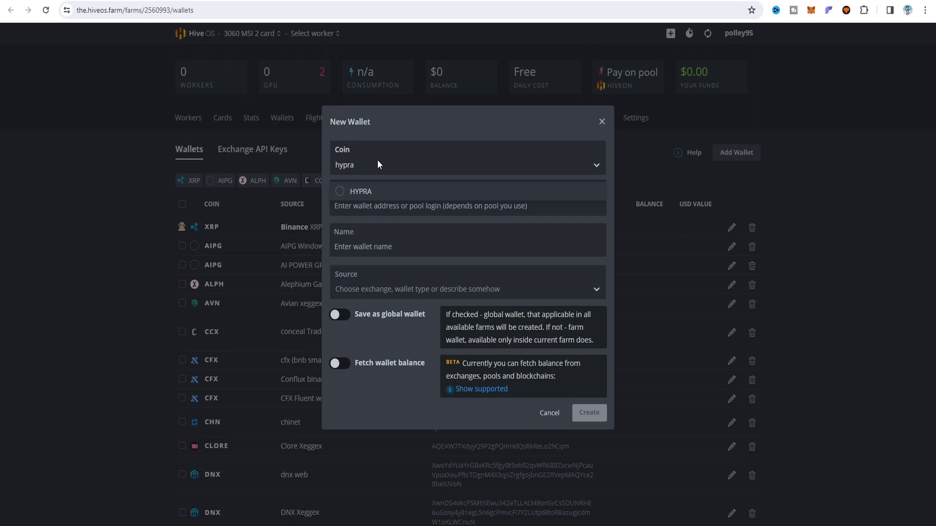
left_click(387, 192)
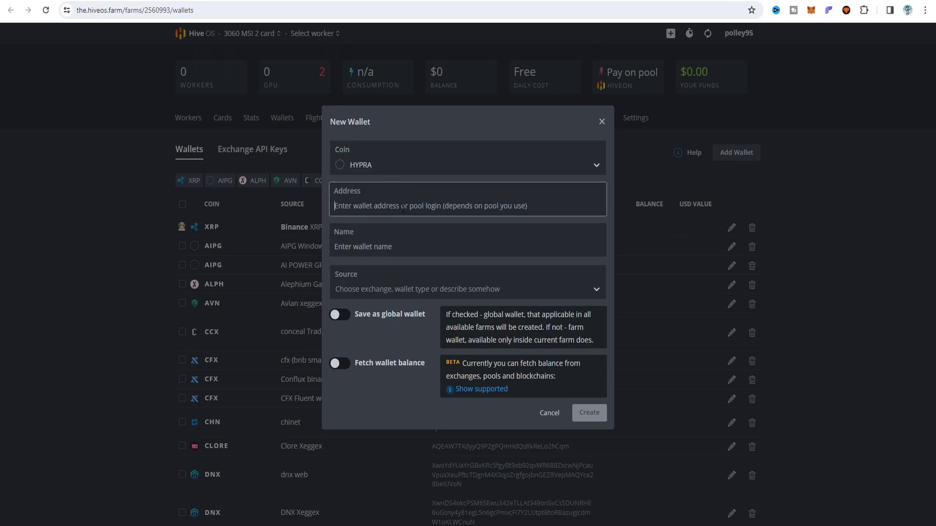
left_click(407, 248)
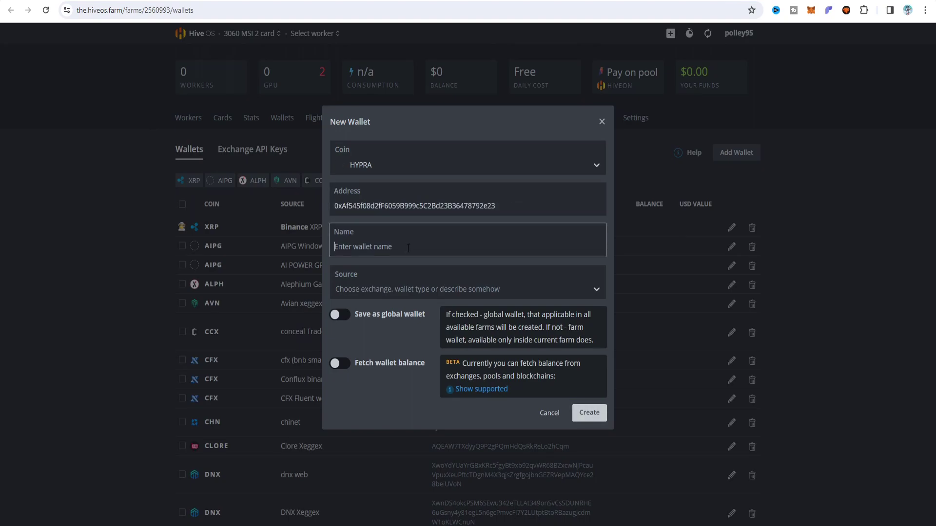
type("HYPRA Metamask")
left_click(590, 412)
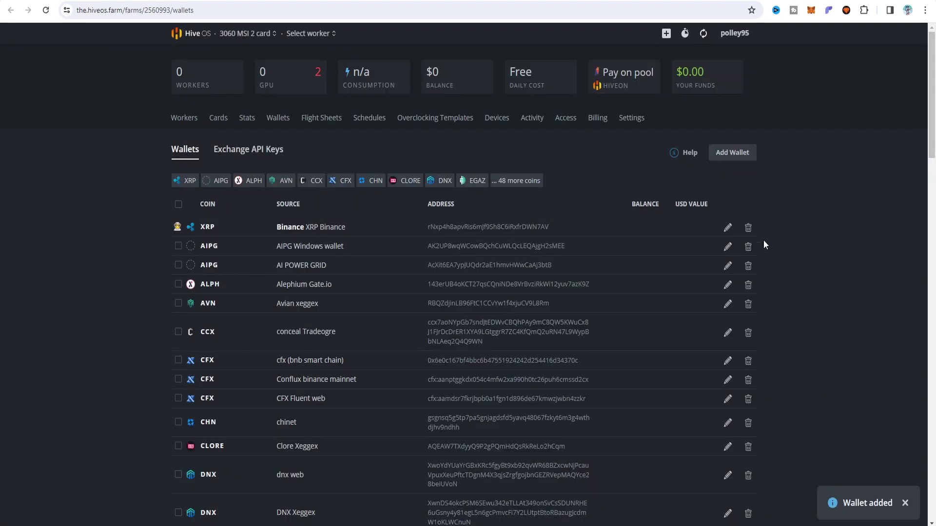
key("alt+Left")
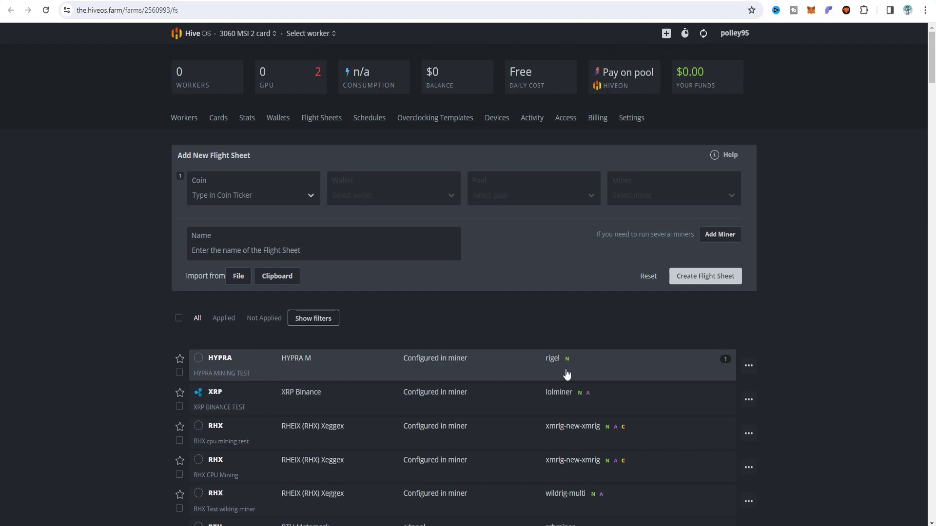
Review hashrate.no's RTX 3060 overclock figures for mining HYPRA with Rigel
left_click(556, 359)
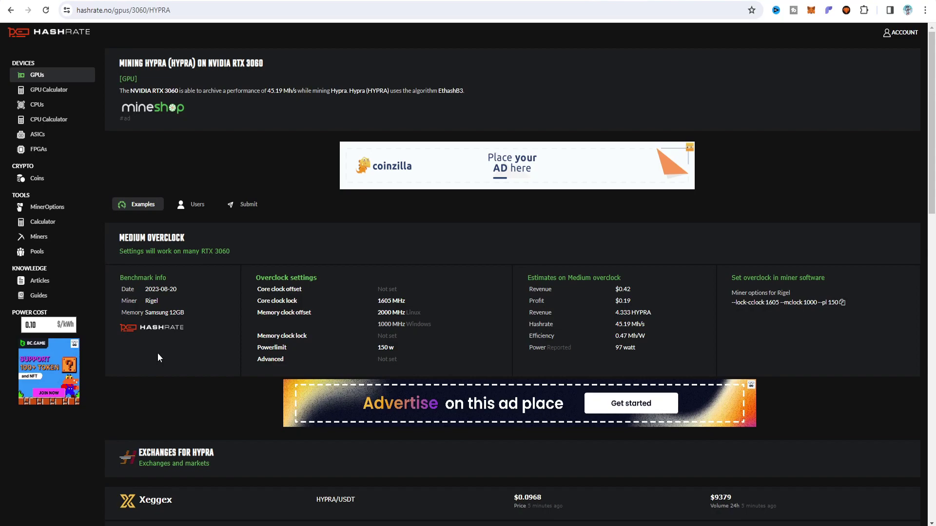
scroll(159, 351, "down", 1)
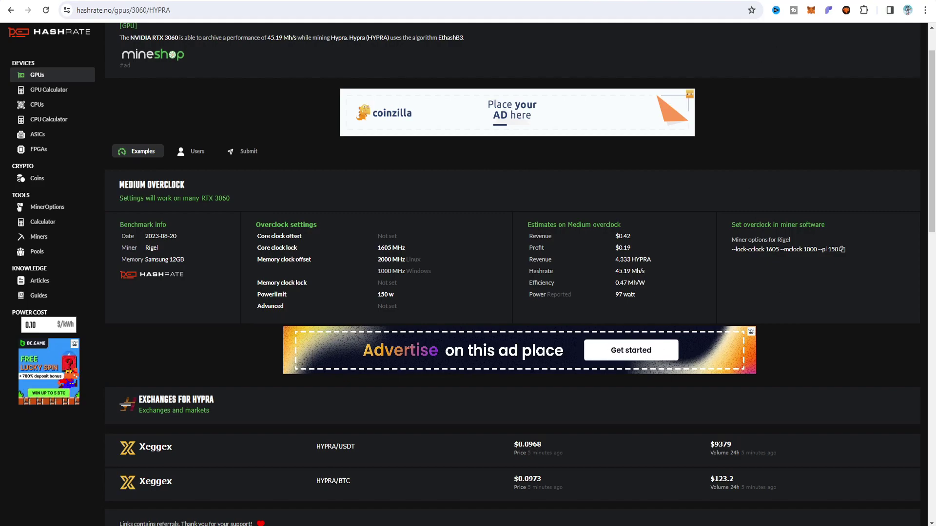
key("ctrl+Tab")
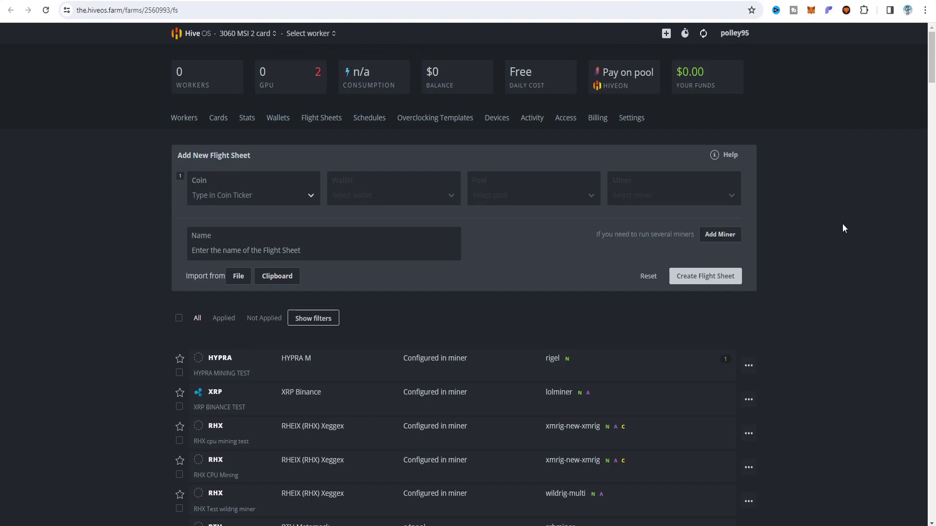
key("ctrl+Tab")
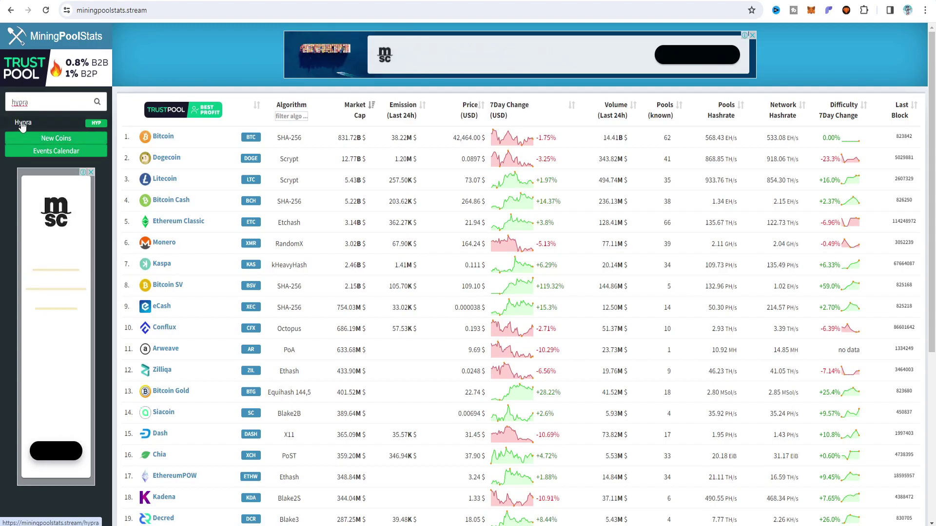
Open Hypra's vipor.net pool card, switch it to SOLO, and list its regional servers
left_click(29, 122)
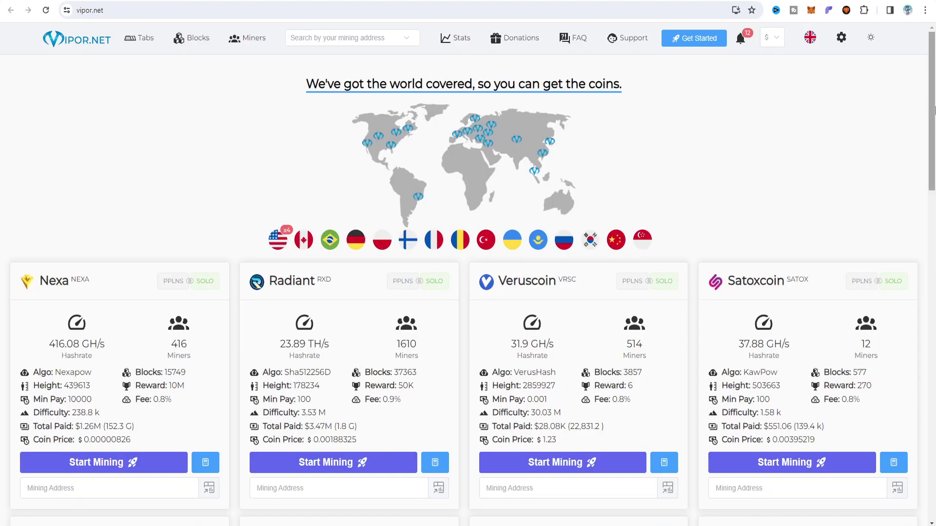
scroll(934, 182, "down", 5)
scroll(934, 181, "down", 6)
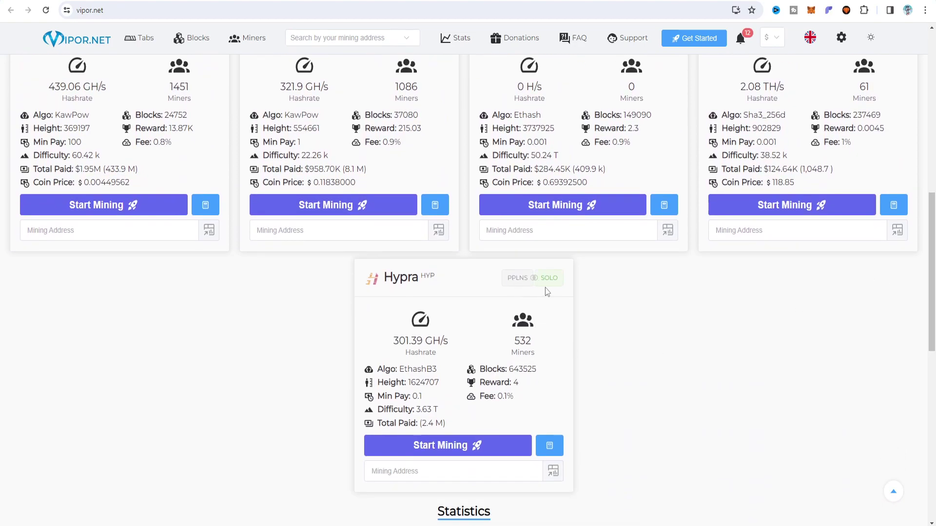
left_click(557, 284)
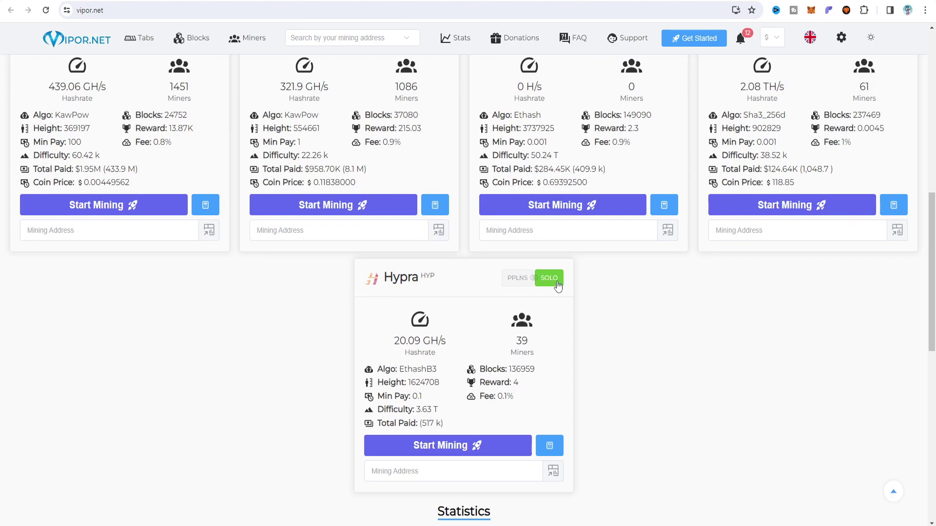
left_click(447, 446)
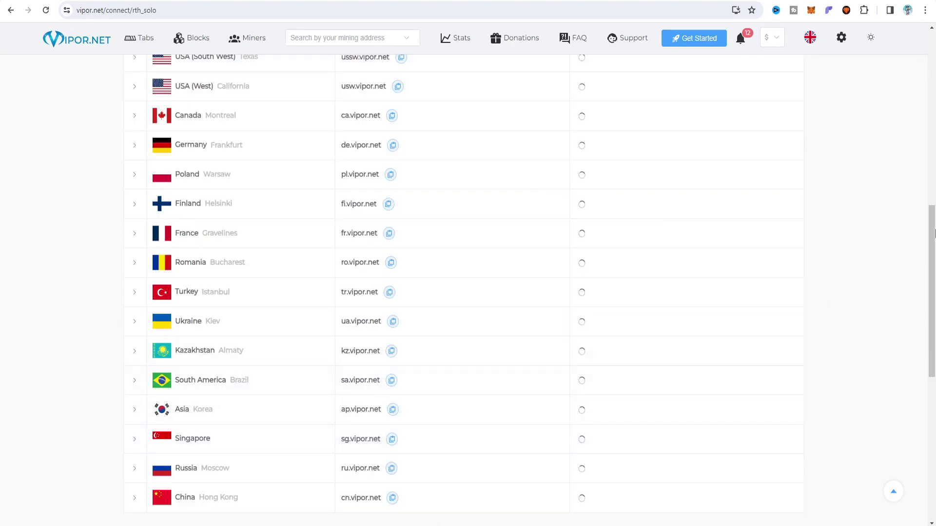
scroll(935, 233, "up", 7)
Open the solo mining wizard's region step and copy the Asia server's tcp address
left_click(769, 174)
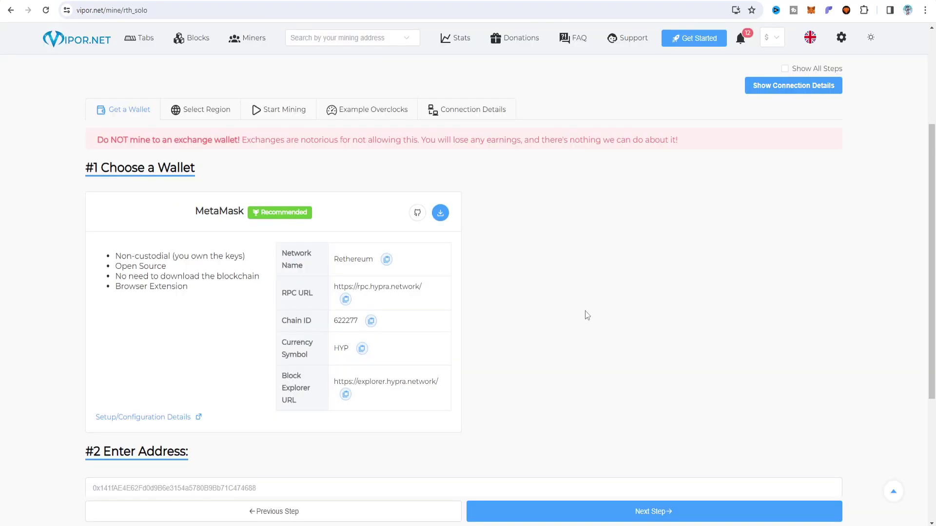
left_click(215, 113)
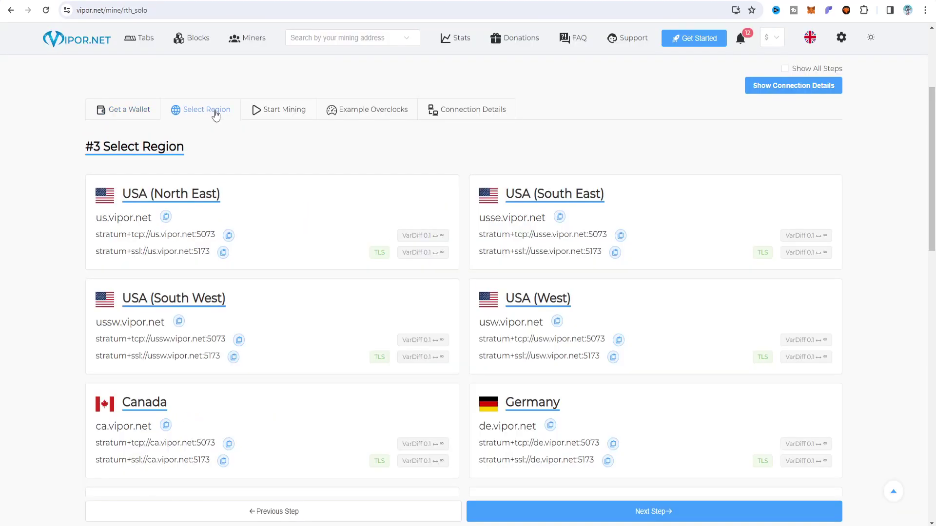
left_click_drag(932, 159, 933, 353)
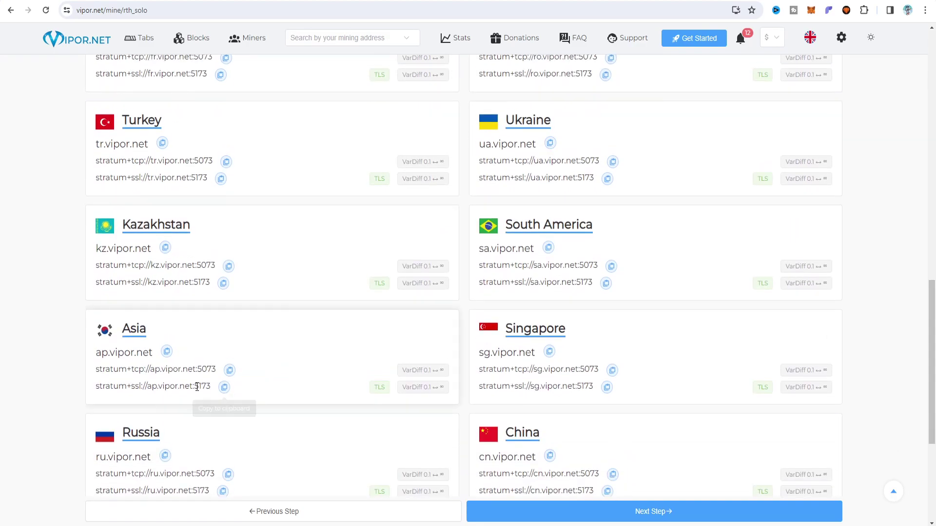
left_click(233, 372)
scroll(445, 237, "up", 15)
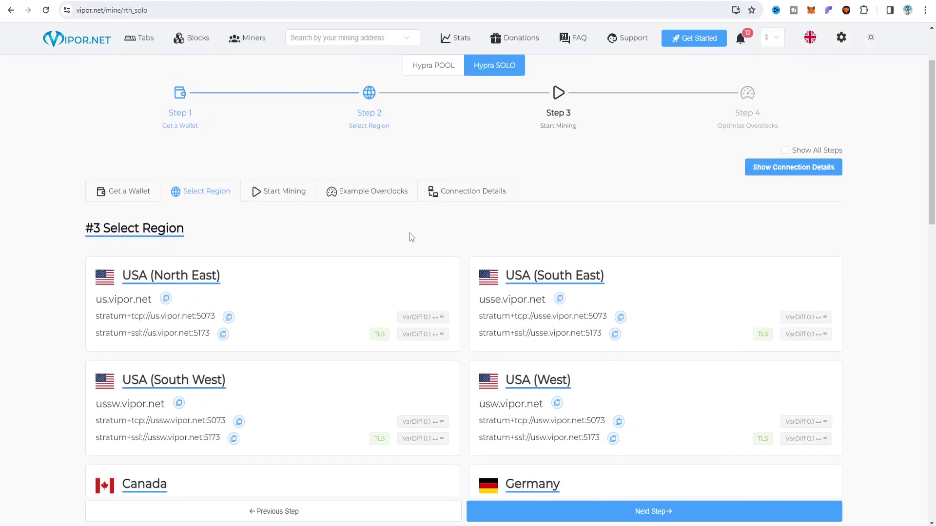
left_click(286, 196)
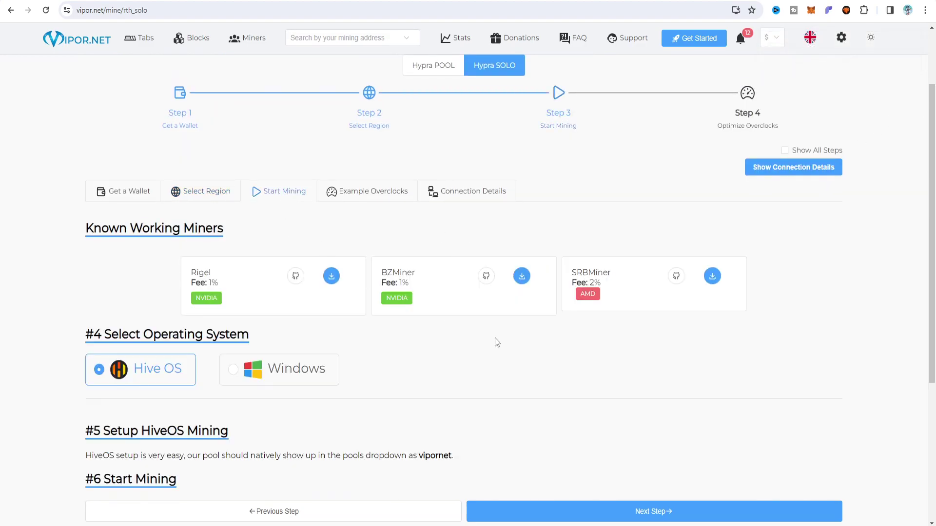
scroll(497, 343, "down", 1)
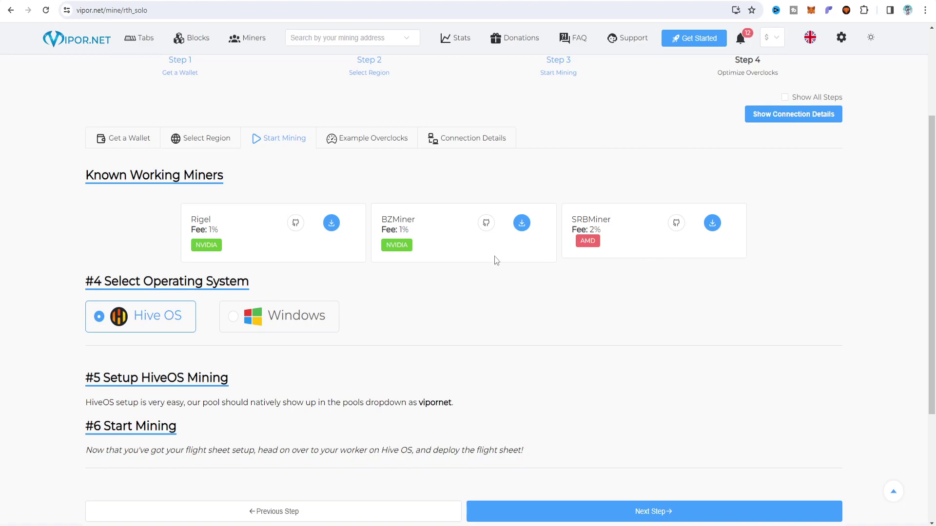
Choose a region server and copy the Finland address stratum+tcp://fi.vipor.net:5073
left_click(282, 312)
scroll(395, 297, "down", 9)
left_click(255, 415)
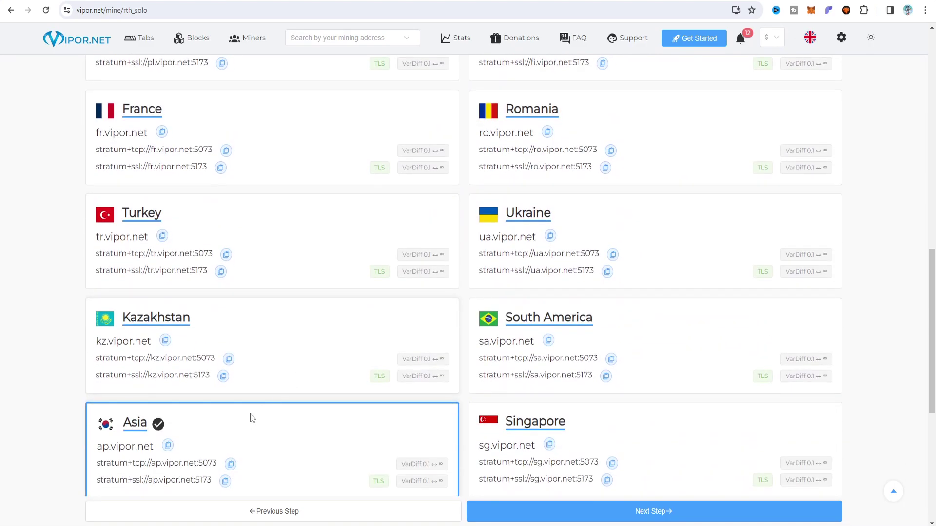
scroll(785, 324, "up", 2)
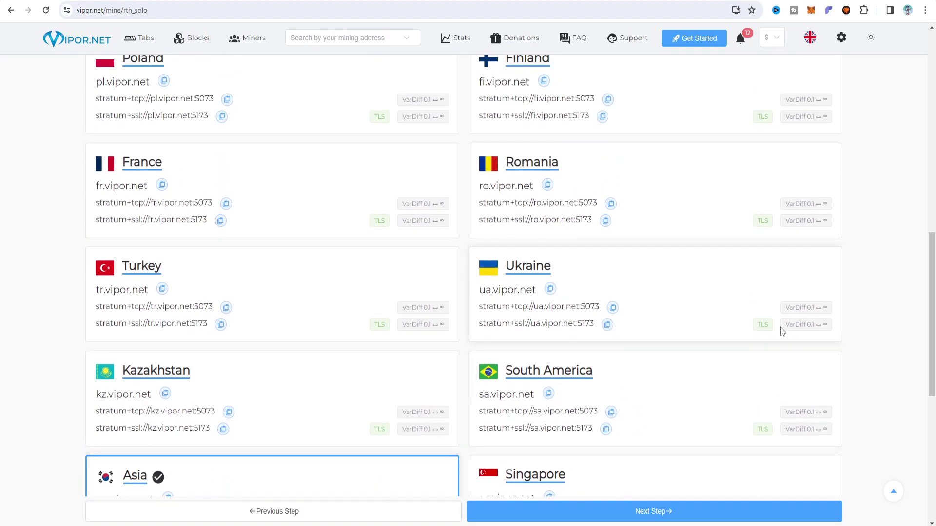
scroll(681, 359, "down", 2)
scroll(693, 338, "up", 5)
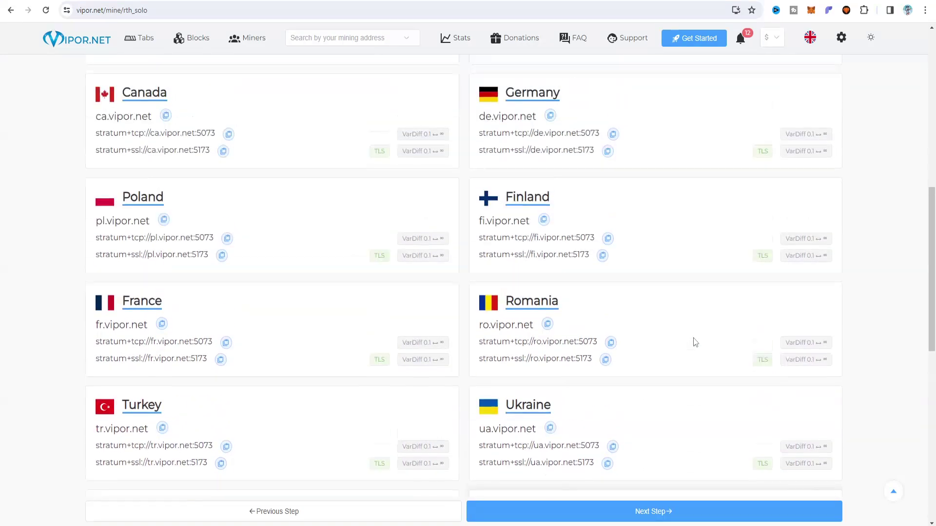
left_click(608, 258)
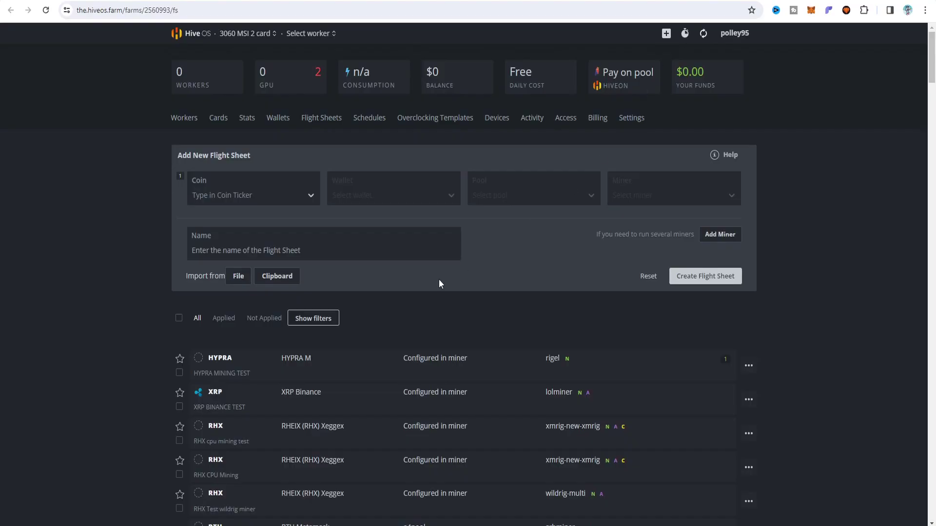
Set the new flight sheet's coin to HYPRA and wallet to HYPRA Metamask
left_click(258, 193)
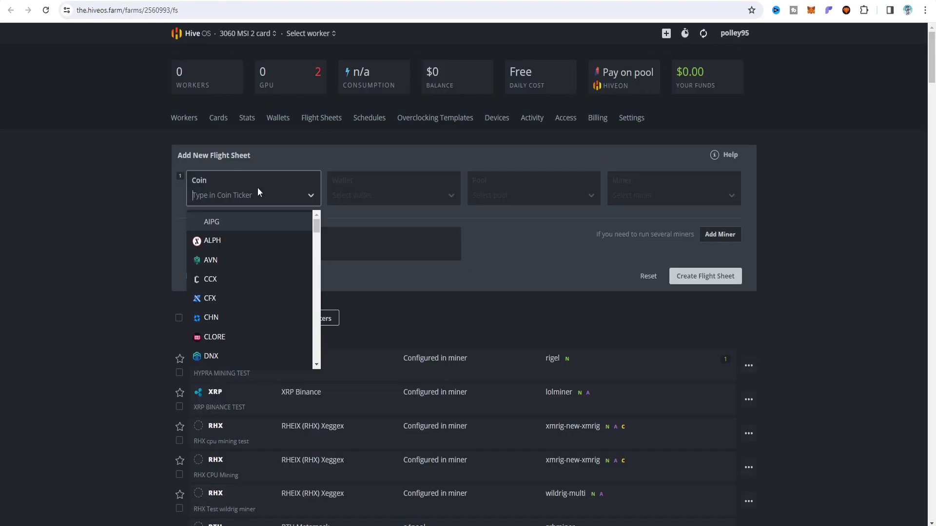
type("hyp")
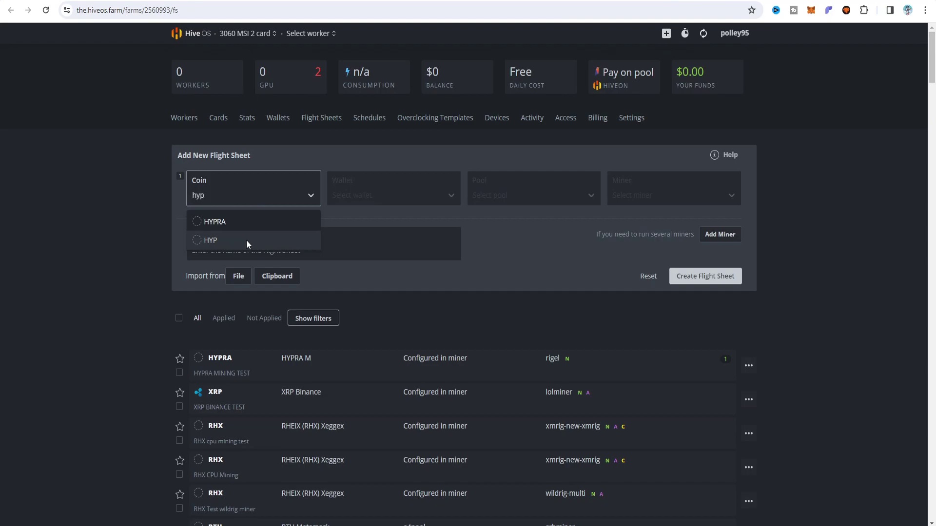
left_click(252, 224)
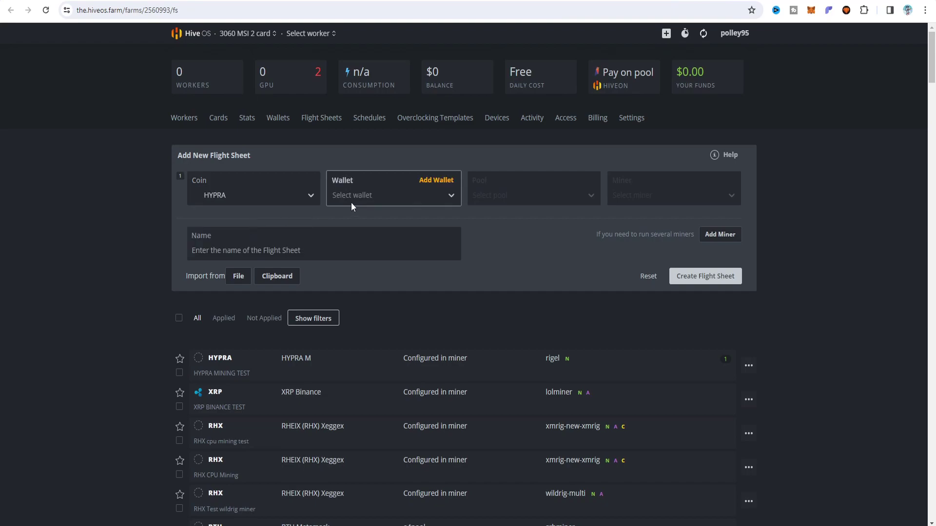
left_click(386, 203)
left_click(381, 219)
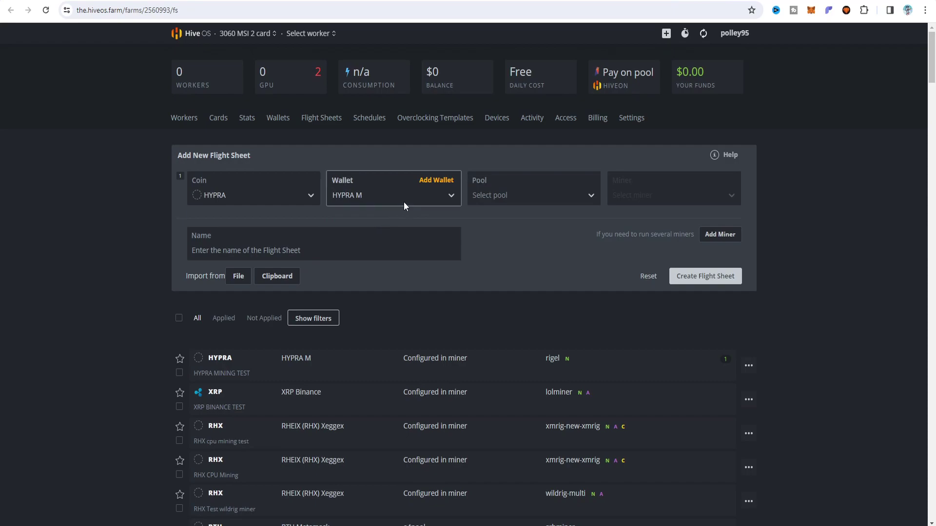
left_click(273, 198)
type("hy")
left_click(267, 224)
left_click(358, 198)
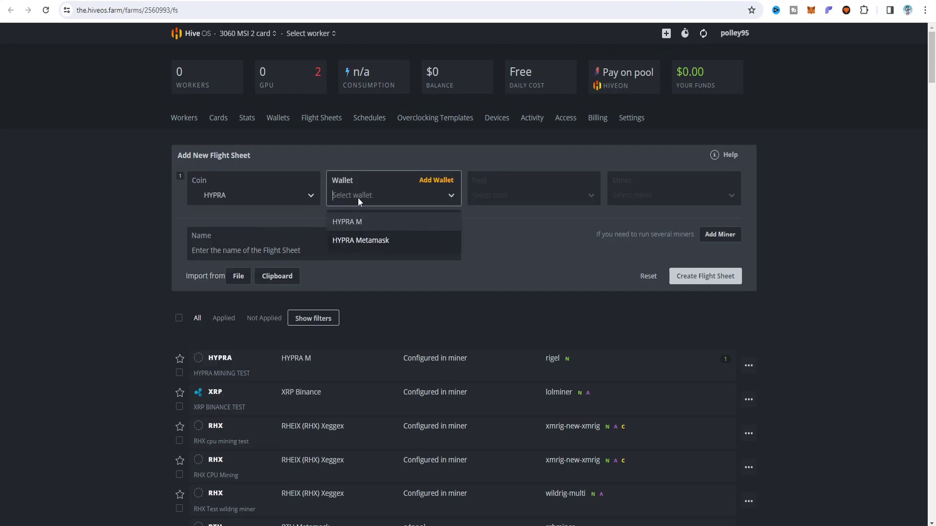
left_click(361, 241)
left_click(371, 197)
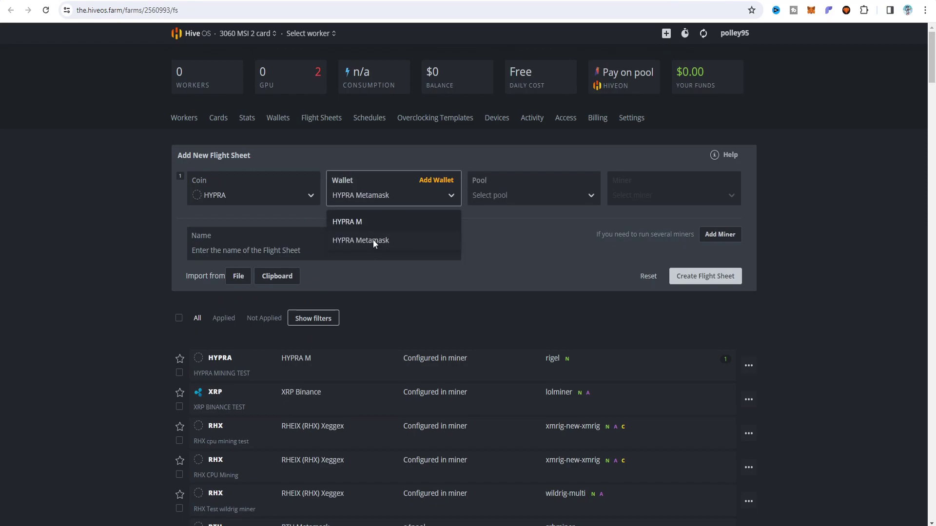
left_click(373, 239)
Set the pool to Configure in miner, name it 'hypra test', and choose BzMiner
left_click(511, 195)
left_click(509, 224)
left_click(284, 241)
type("hypra test")
left_click(691, 195)
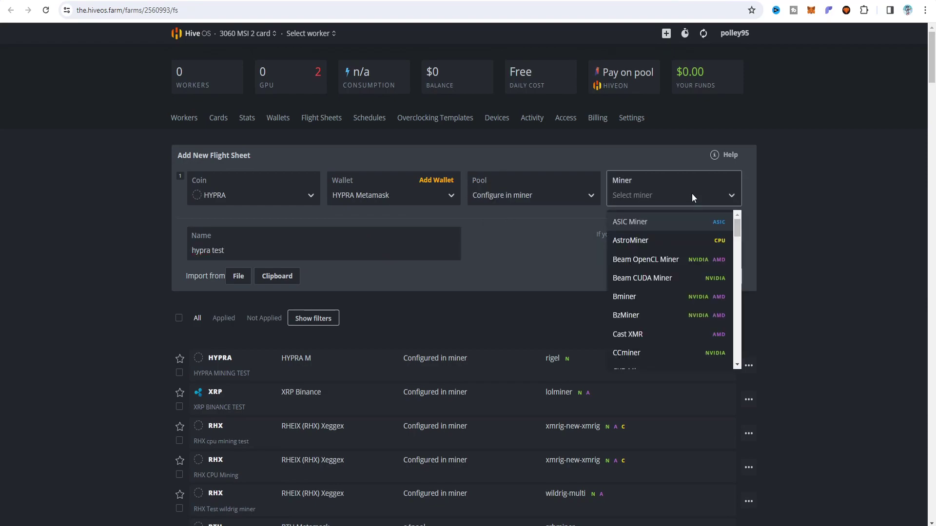
type("rig")
left_click(668, 221)
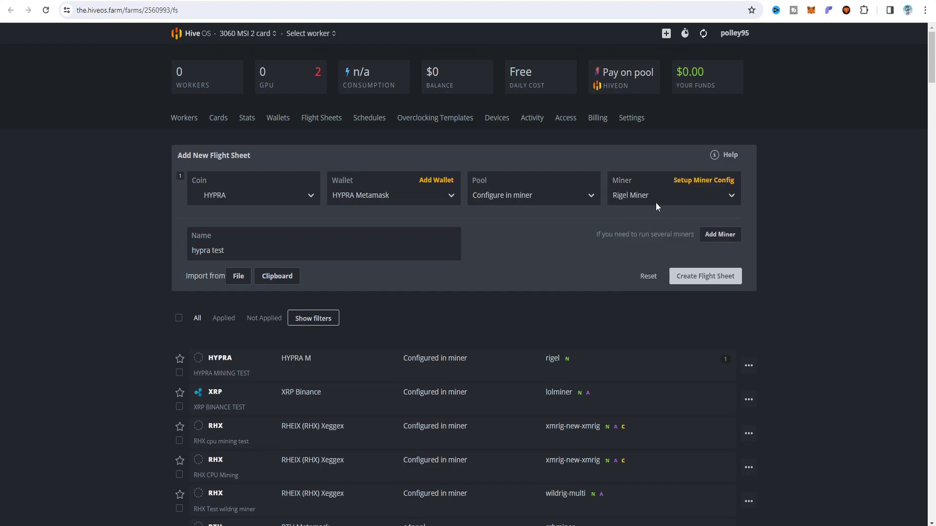
left_click(656, 198)
type("bz")
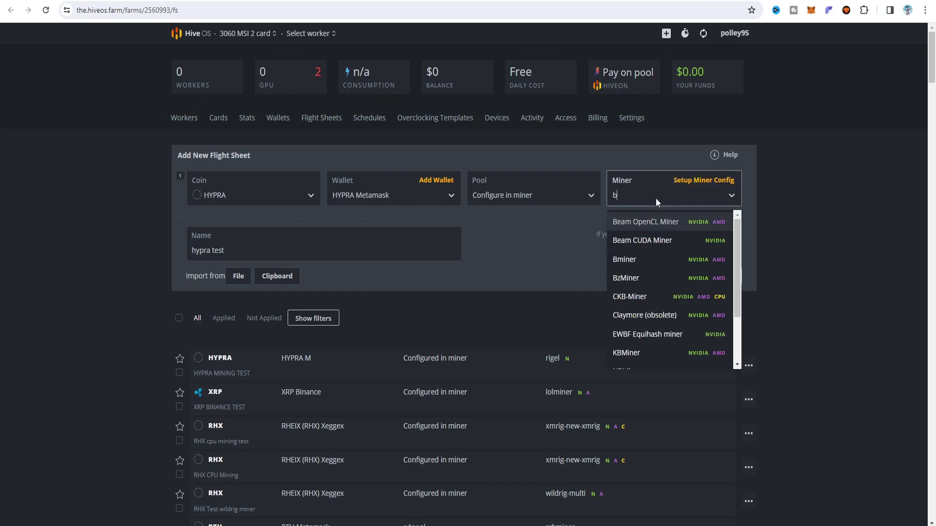
left_click(653, 222)
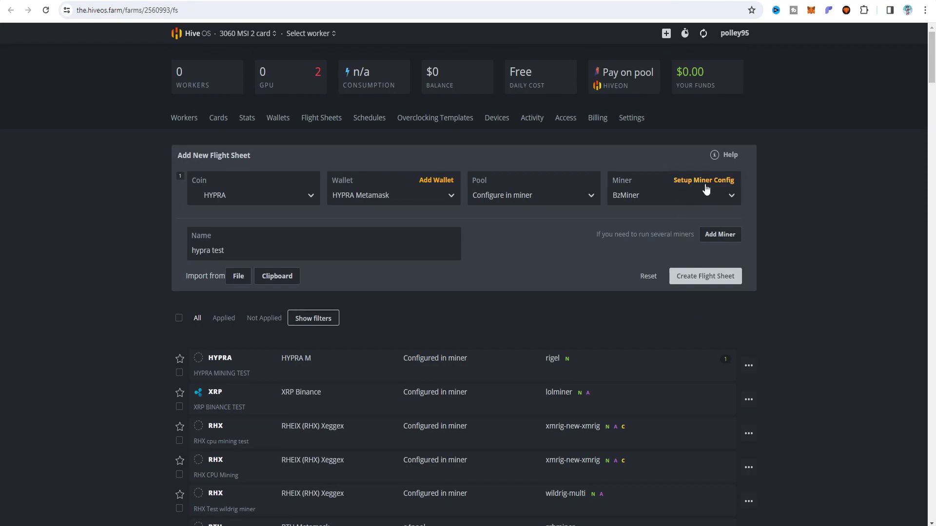
left_click(704, 181)
Set BzMiner's algorithm to ethash with %WAL% and %WORKER_NAME% templates
left_click(362, 143)
type("et")
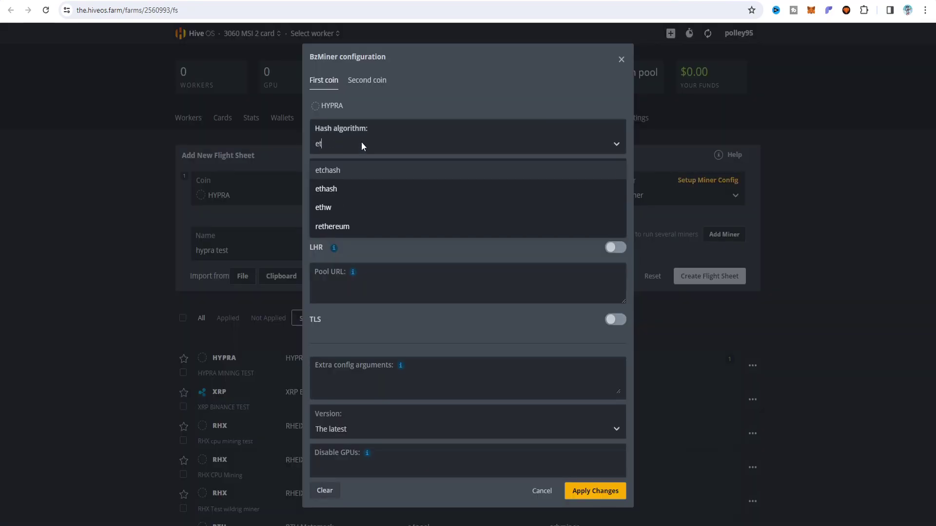
left_click(343, 187)
left_click(365, 162)
left_click(378, 217)
left_click(375, 227)
left_click(387, 255)
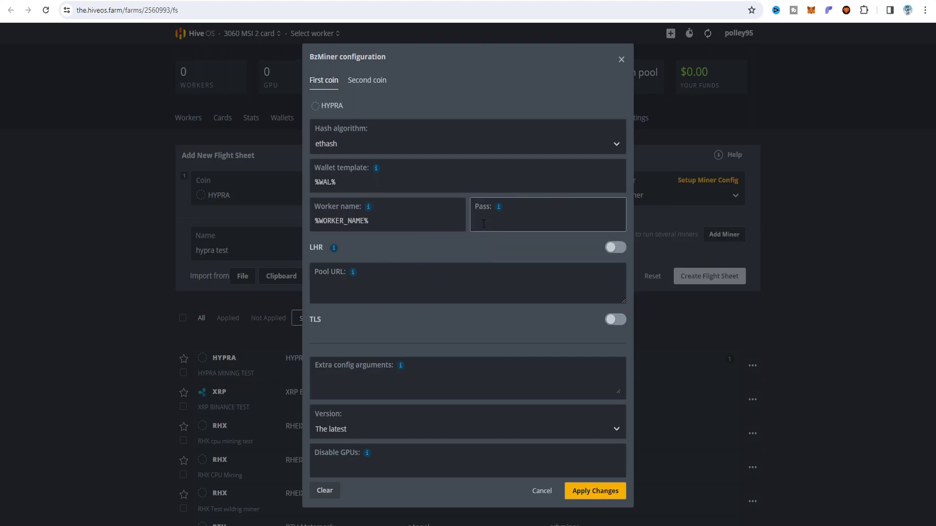
left_click(499, 215)
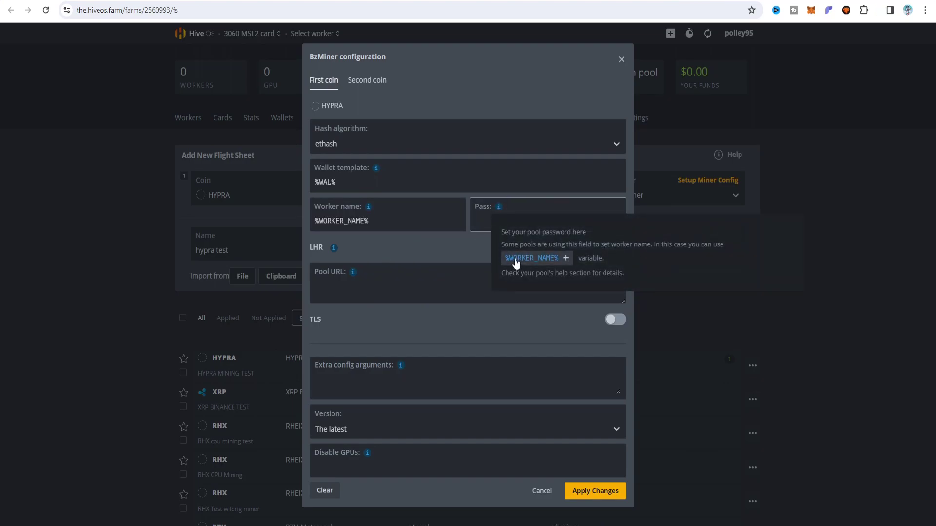
Paste the fi.vipor.net:5073 pool URL, apply the settings, and create the flight sheet
left_click(359, 298)
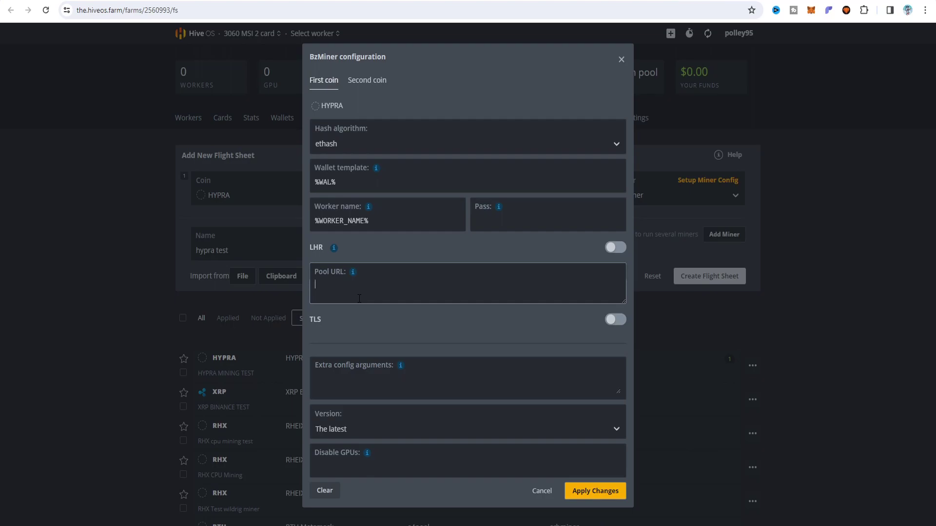
key("ctrl+v")
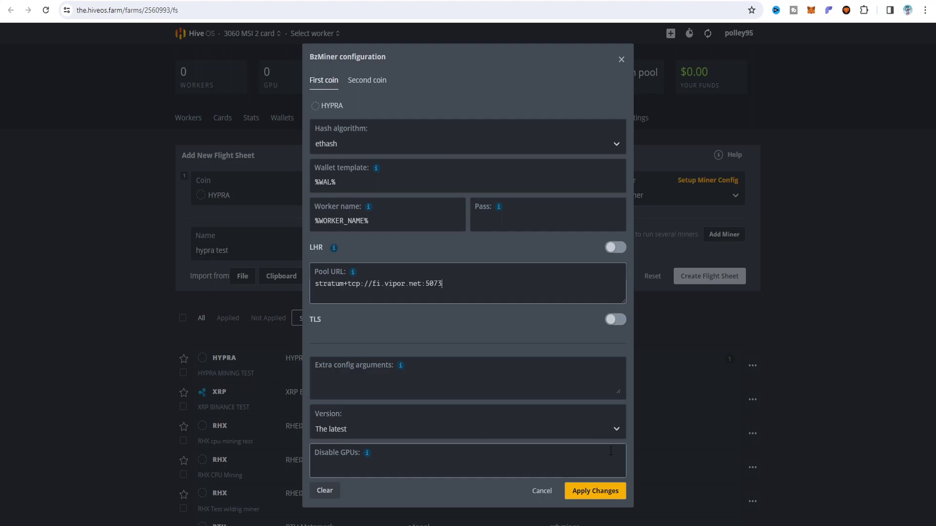
left_click(596, 490)
left_click(715, 315)
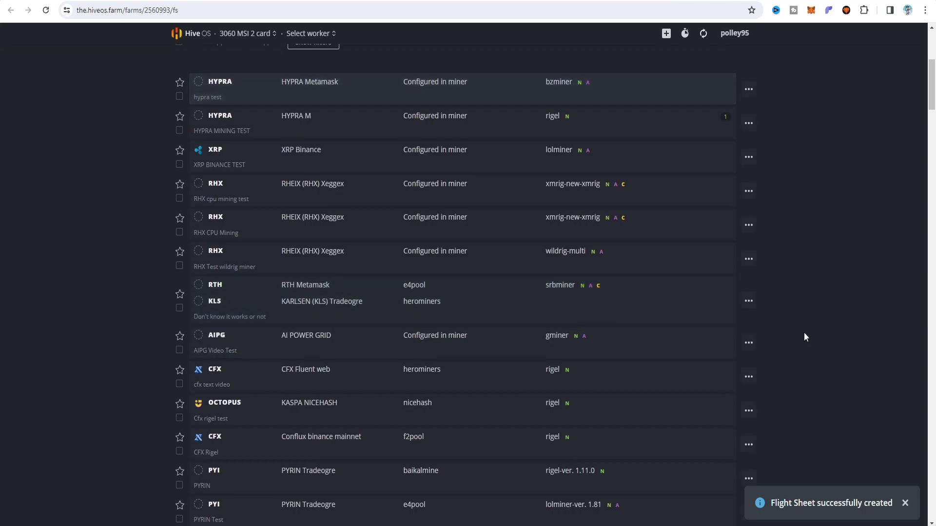
Open the HYPRA MINING TEST flight sheet for editing
scroll(803, 333, "up", 3)
scroll(843, 304, "up", 2)
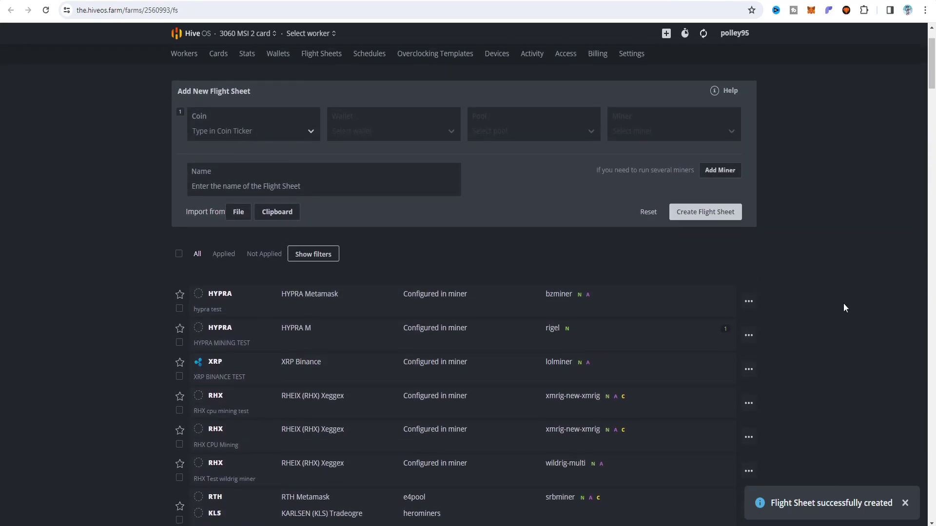
left_click(749, 335)
left_click(712, 358)
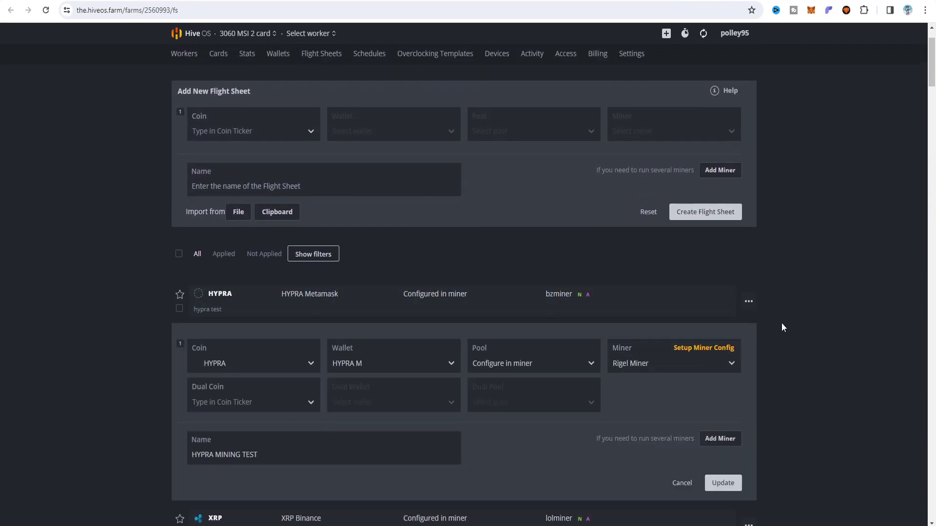
left_click_drag(933, 68, 933, 81)
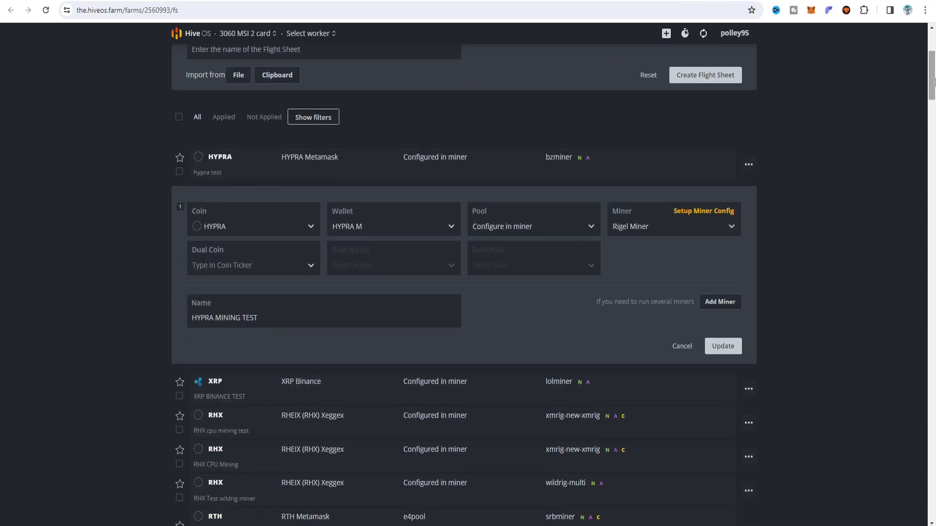
Review its coin (HYPRA), wallet, pool and miner choices, keeping HYPRA as the coin
left_click(262, 228)
left_click(261, 226)
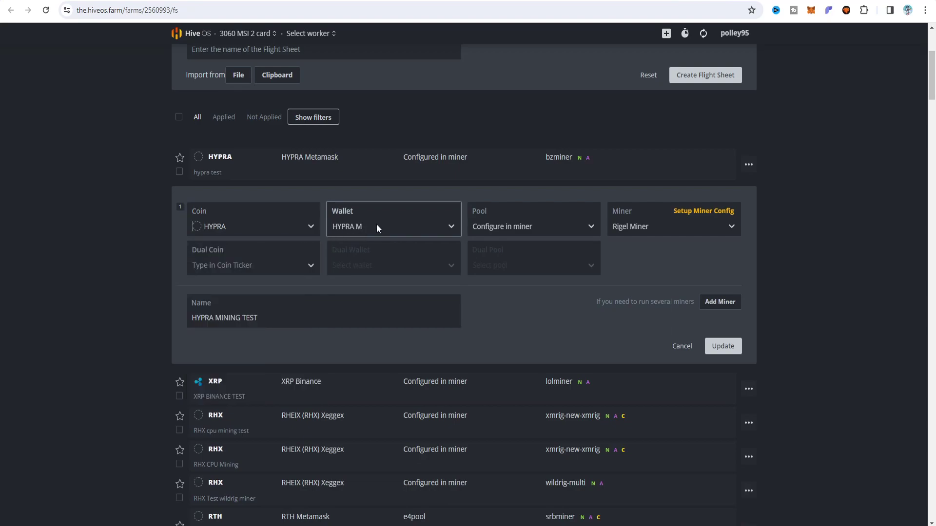
left_click(376, 224)
left_click(566, 226)
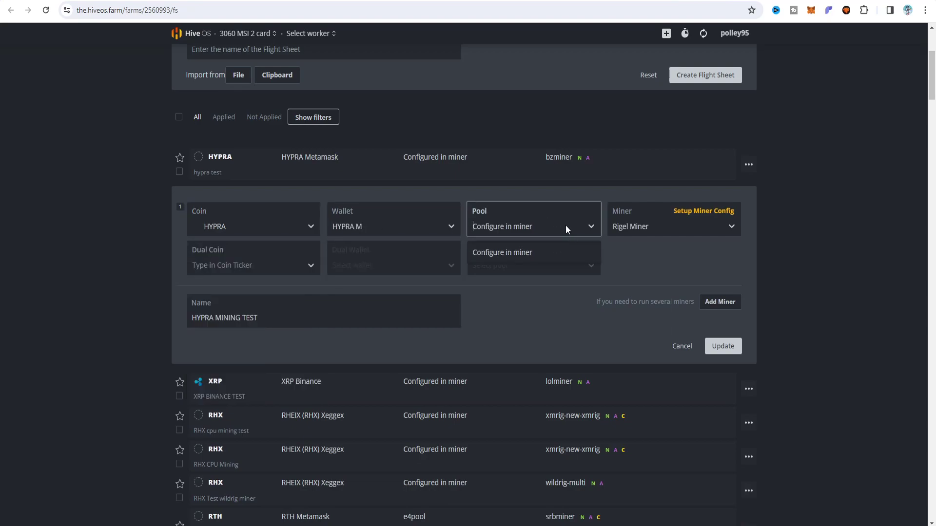
left_click(653, 228)
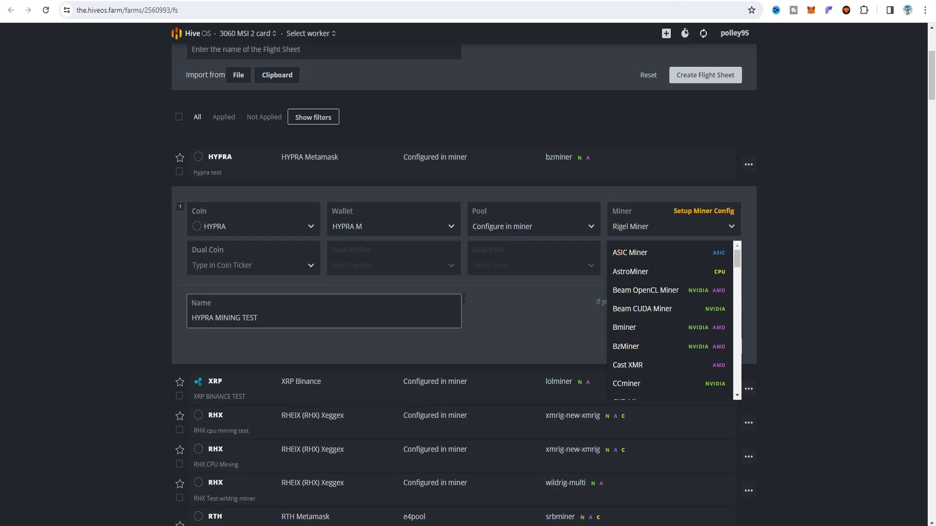
Inspect the Rigel Miner hash algorithm options and close them without changes
left_click(705, 211)
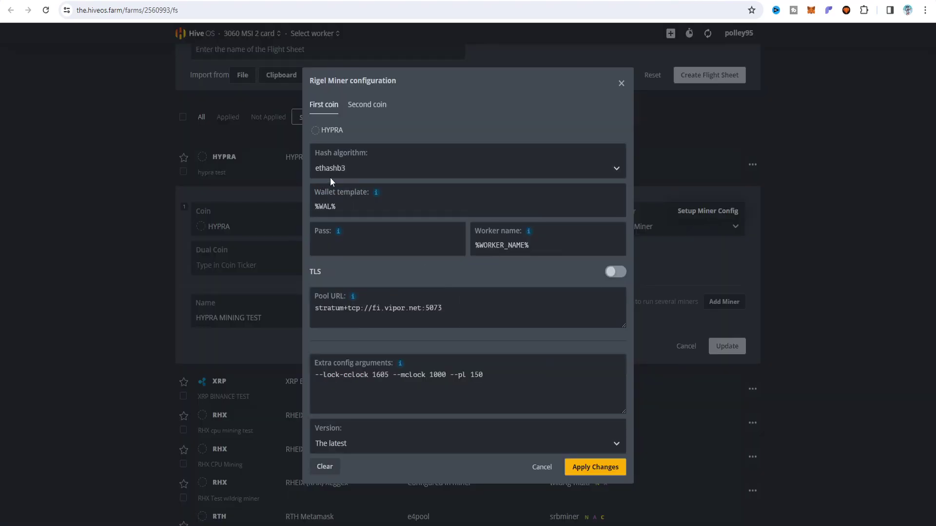
left_click(397, 162)
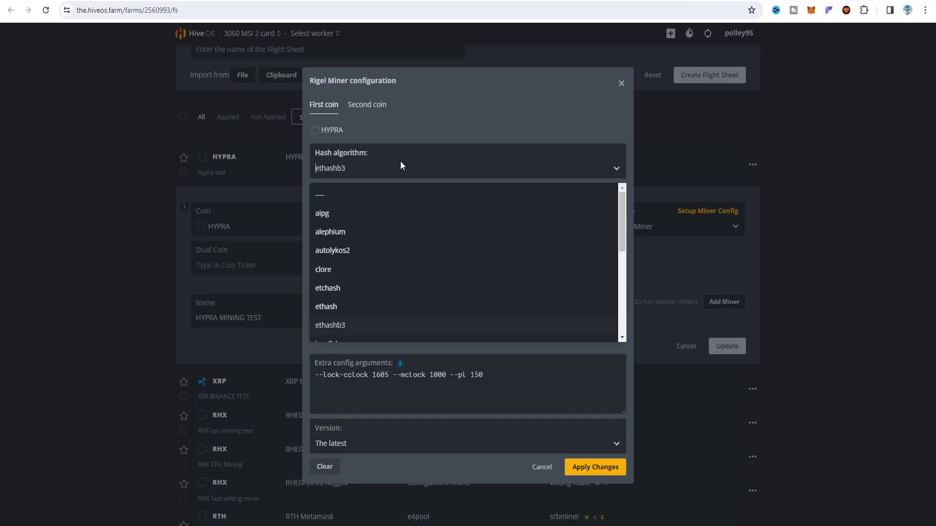
left_click(621, 84)
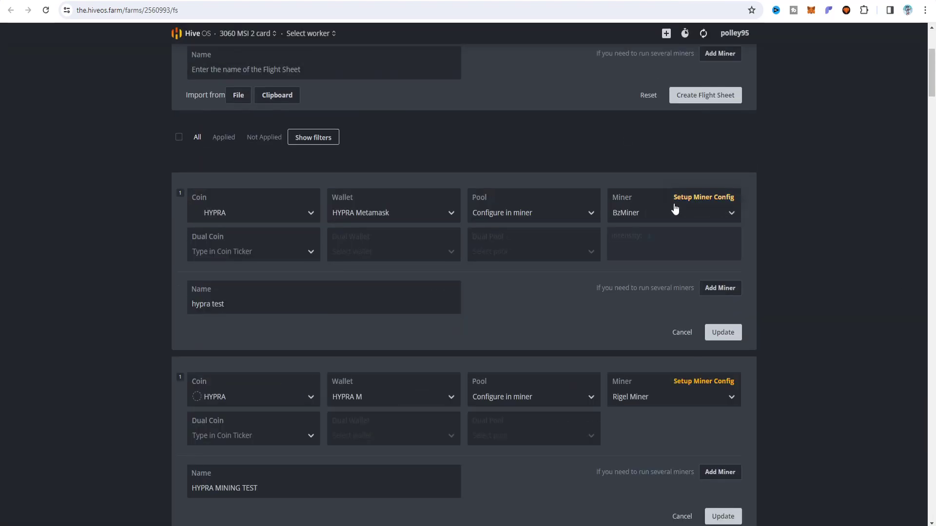
Set the hypra test sheet's BzMiner hash algorithm to rethereum and apply
left_click(704, 197)
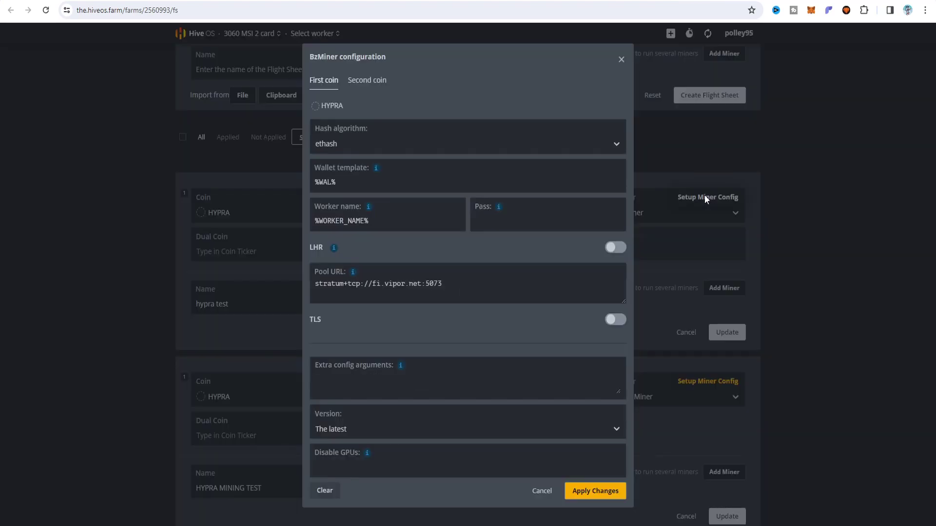
left_click(355, 145)
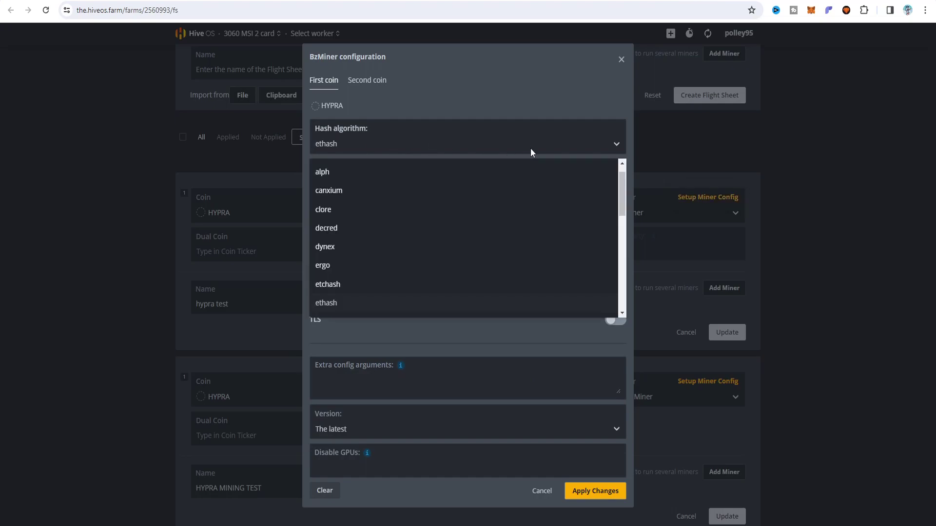
type("eh")
key("BackSpace")
type("th")
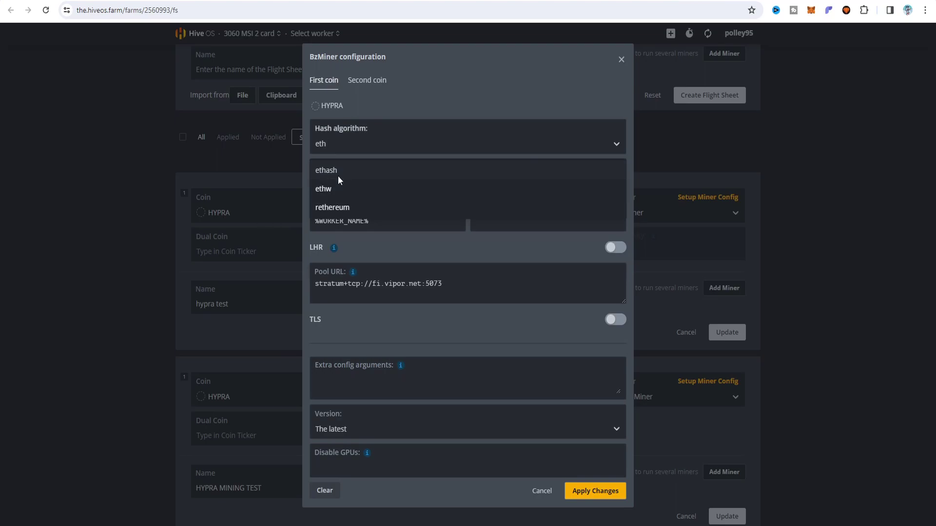
left_click(349, 208)
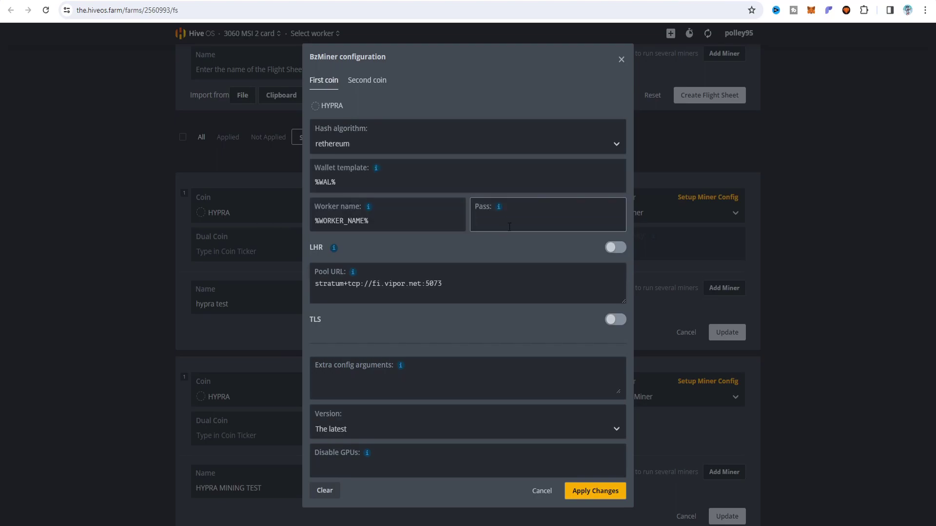
left_click(574, 495)
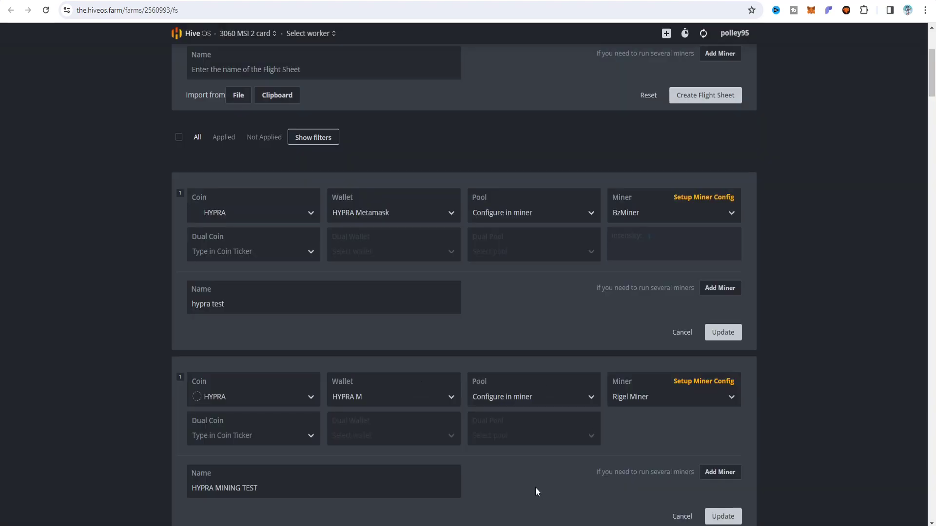
Check the Rigel Miner pool URL for HYPRA MINING TEST and apply its configuration
scroll(668, 259, "down", 3)
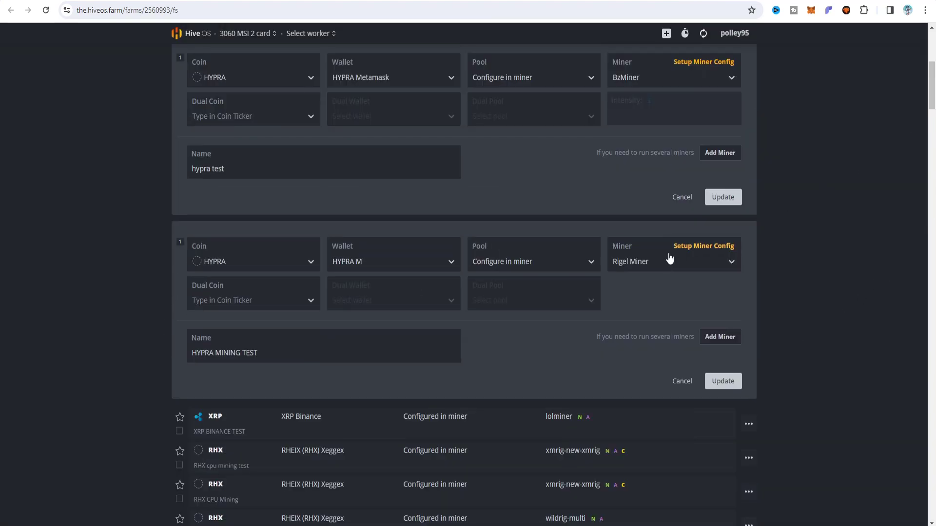
left_click(698, 245)
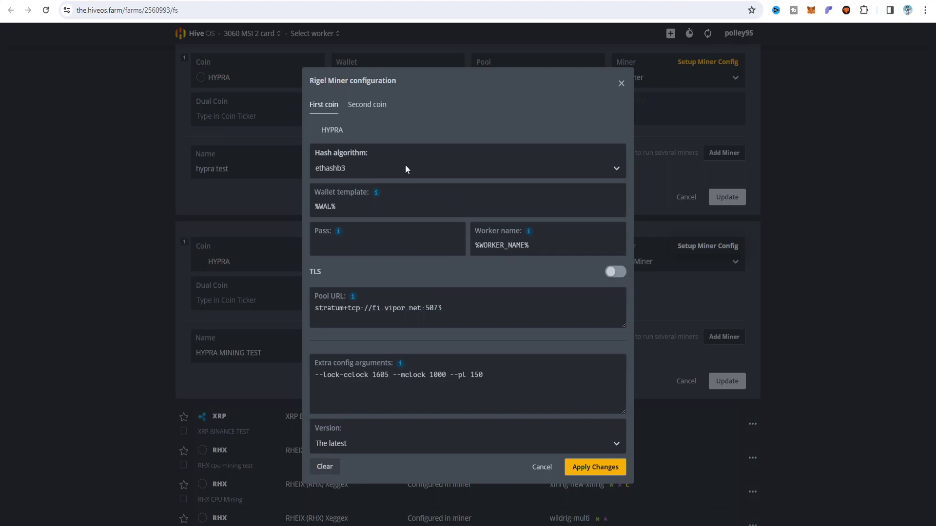
left_click(322, 325)
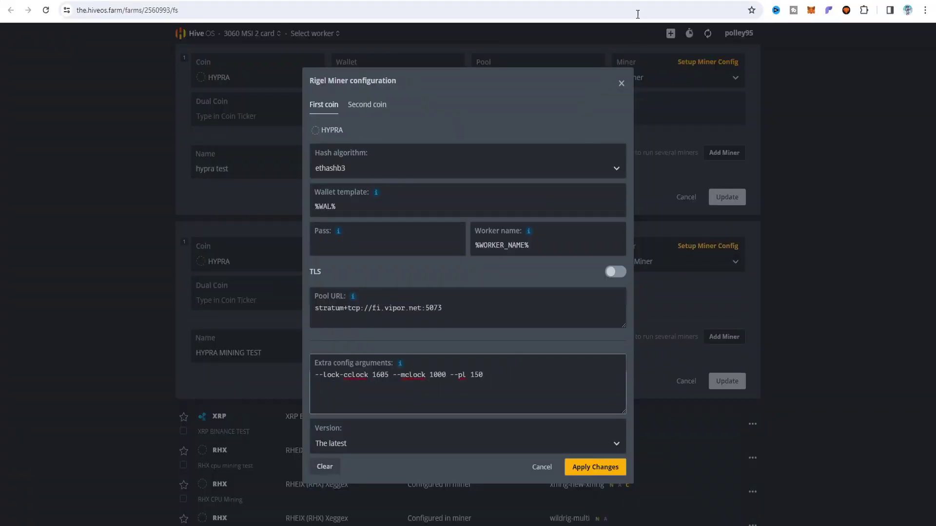
key("ctrl+Tab")
key("ctrl+shift+Tab")
left_click(595, 467)
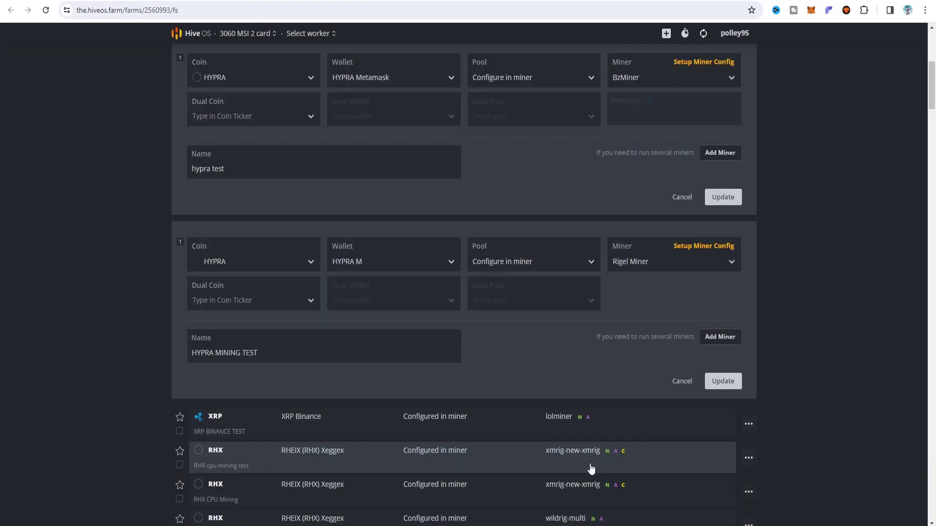
Update both the HYPRA MINING TEST and hypra test flight sheets
left_click(725, 381)
left_click(727, 200)
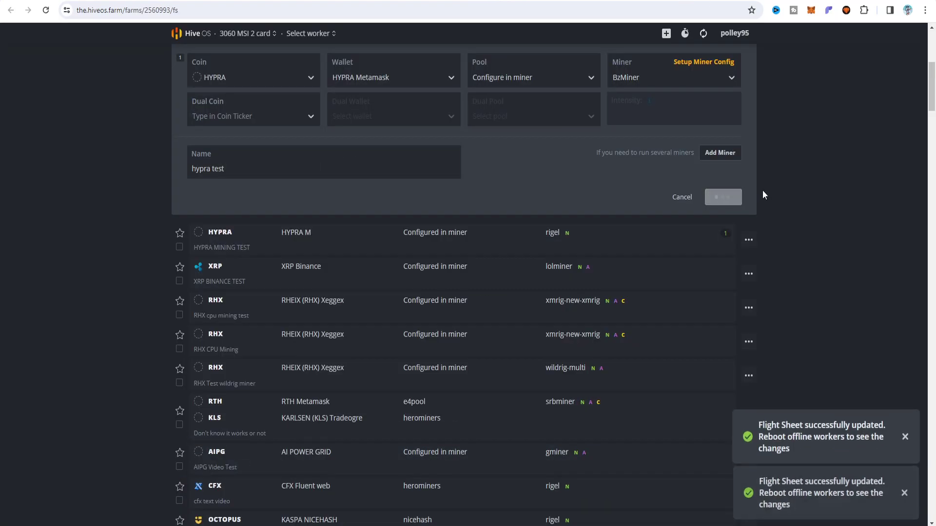
scroll(791, 182, "up", 6)
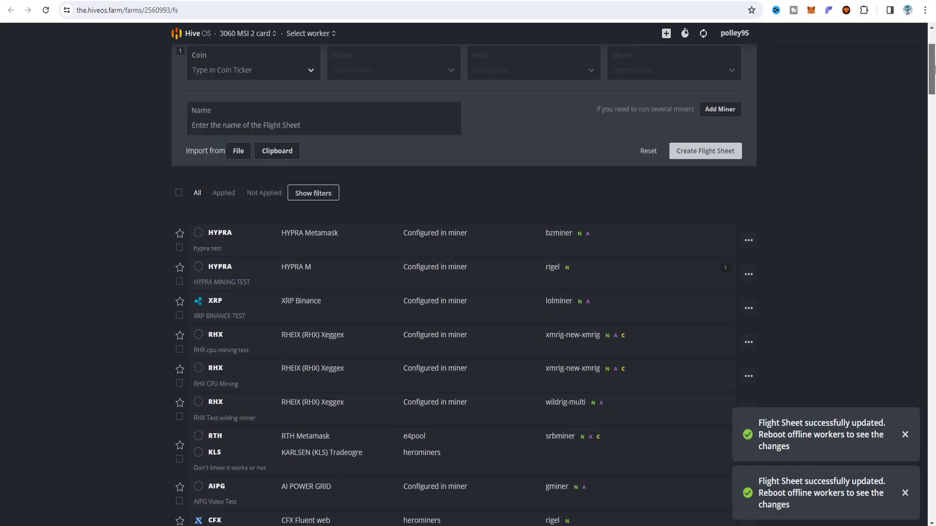
left_click(271, 197)
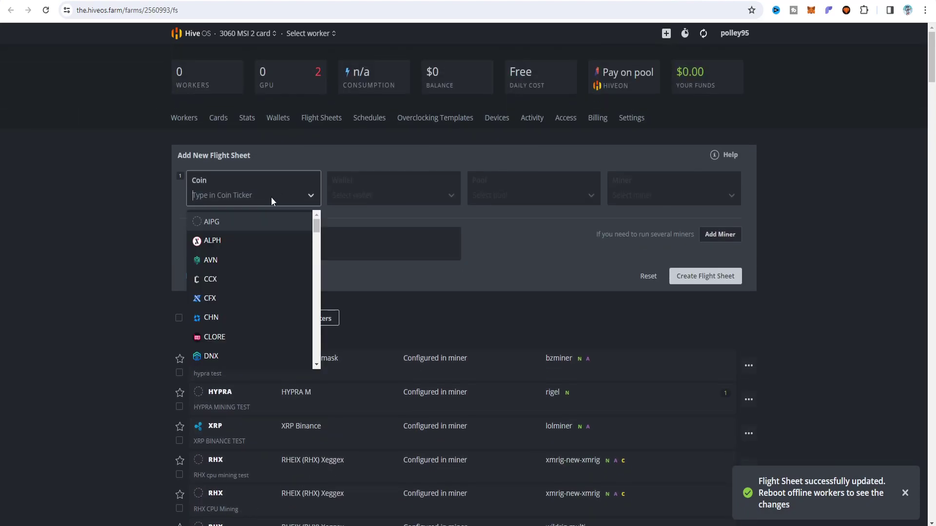
Try HYPRA then RTH as the new sheet's coin, starting and cancelling an RTH wallet
type("hyp")
left_click(251, 229)
left_click(246, 203)
type("rth")
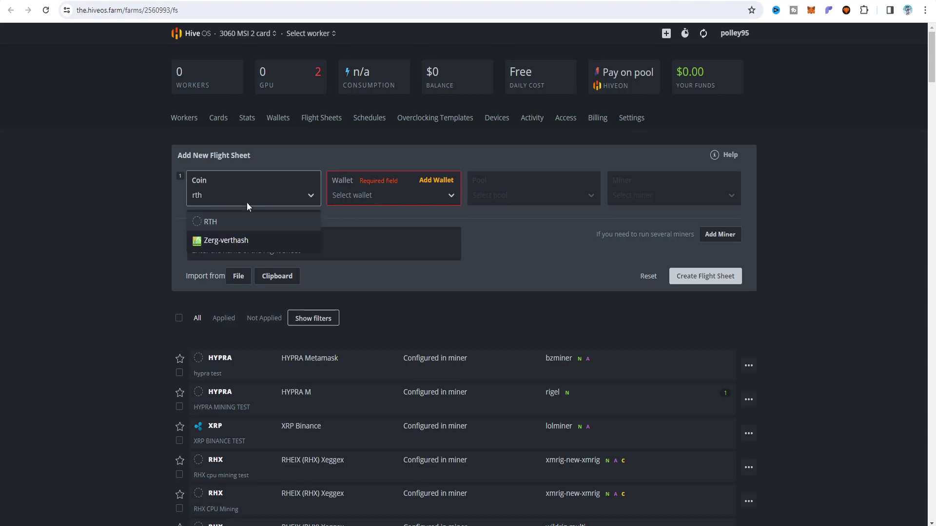
left_click(241, 224)
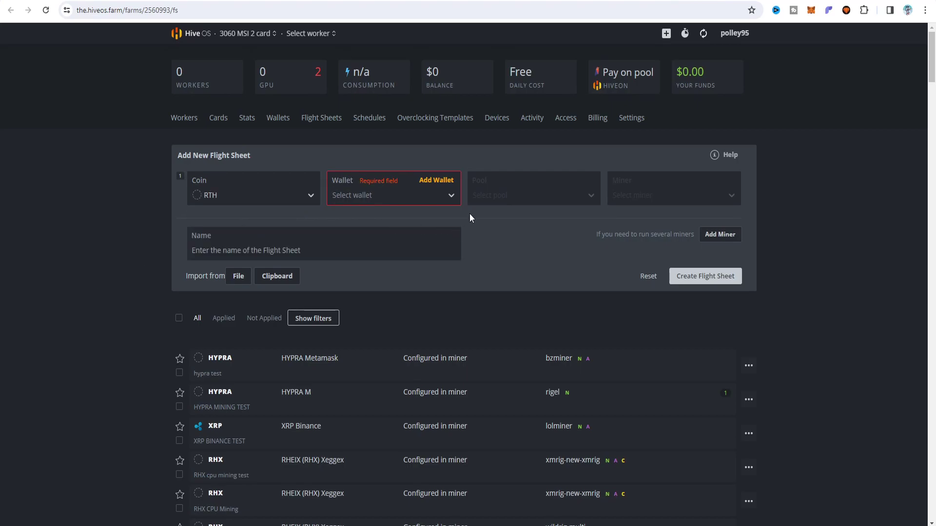
left_click(439, 180)
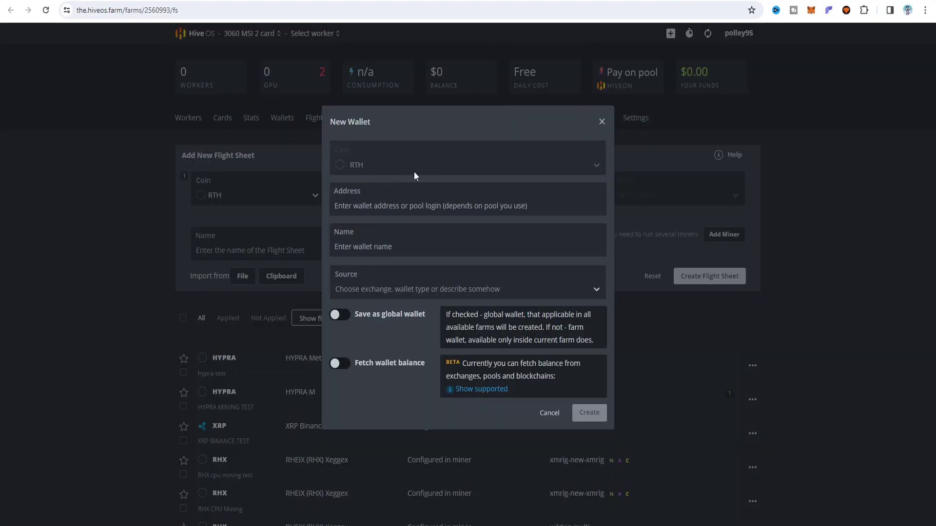
left_click(579, 448)
Set the coin to HYP and start a new HYP wallet, pasting an address
left_click(283, 195)
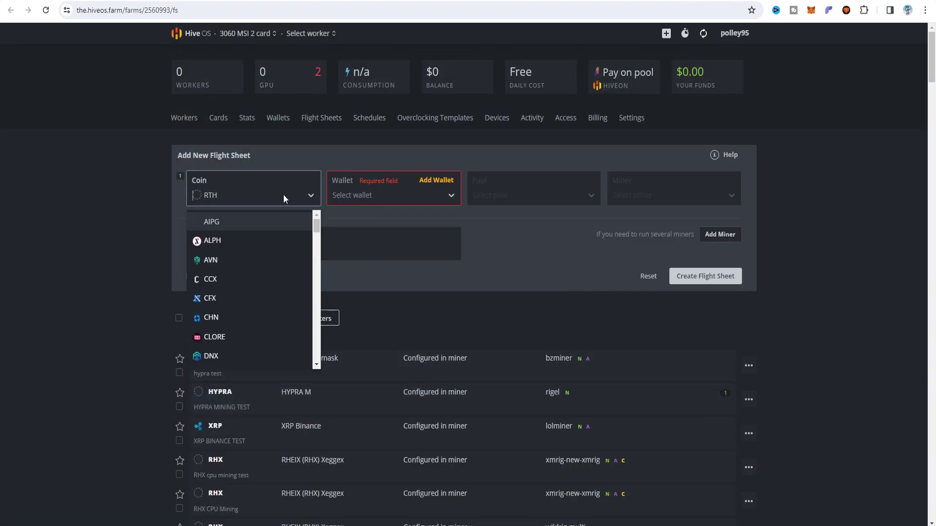
type("hyp")
left_click(268, 221)
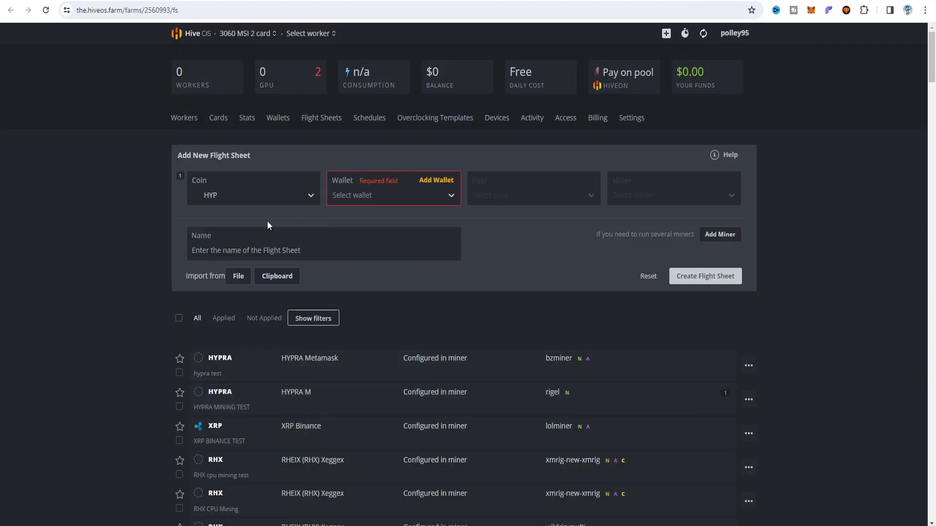
left_click(439, 180)
left_click(401, 208)
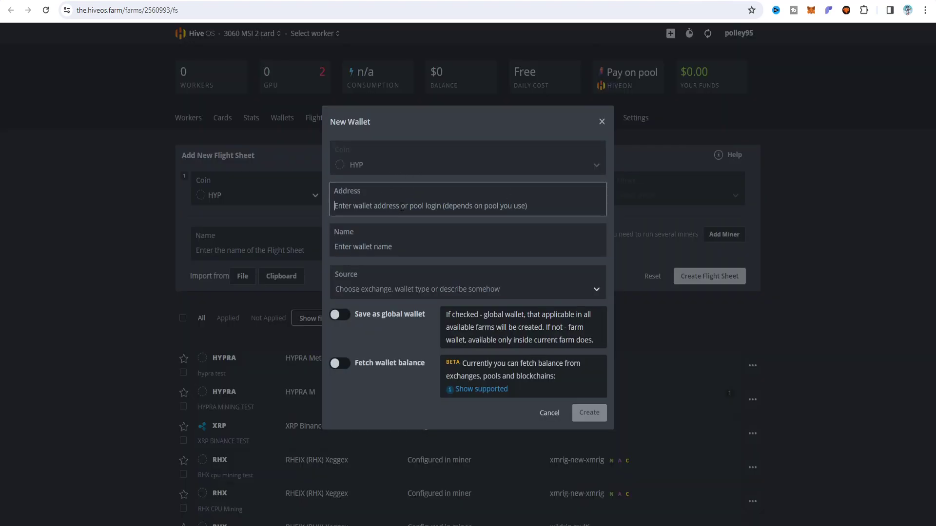
type("stratum+tcp://fi.vipor.net:5073")
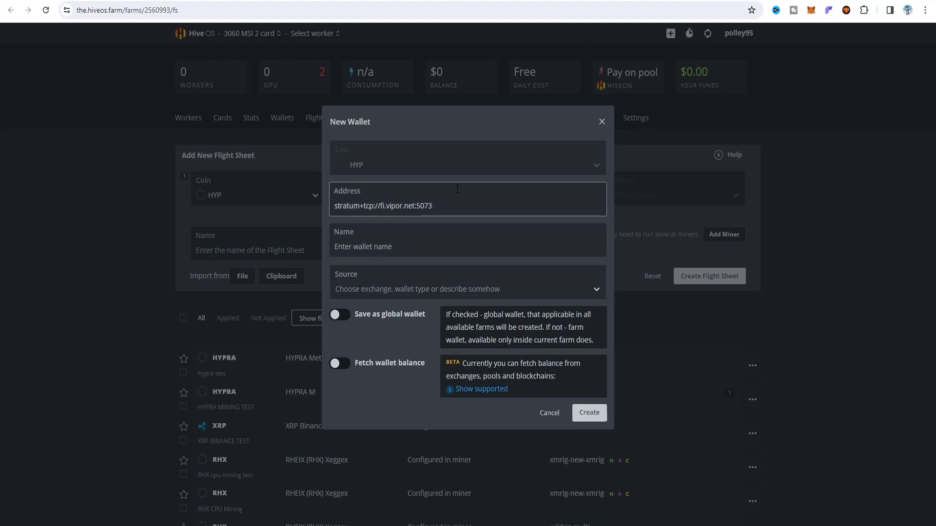
Replace the address with the copied MetaMask address and name the wallet 'HYP RTH HYPRA Metamask'
left_click(811, 9)
left_click(756, 71)
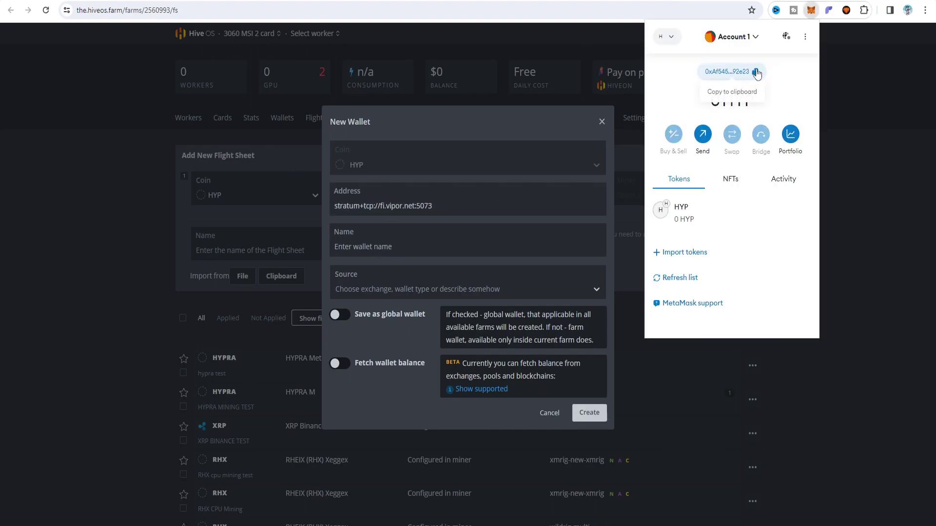
left_click(558, 151)
left_click_drag(434, 205, 299, 208)
left_click(384, 248)
type("HYP RTH HYPRA Metamask")
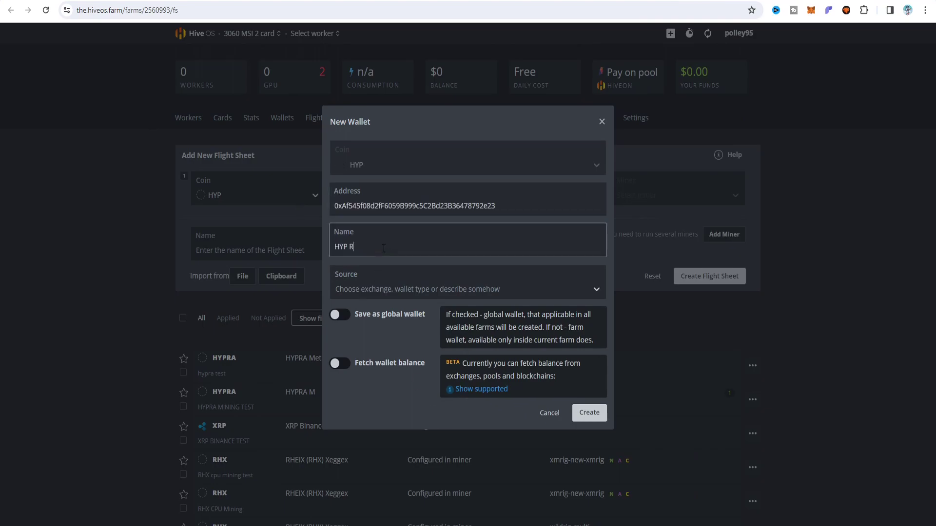
Create the HYP wallet, name the sheet 'HYP test' and choose mining4people's Finland LOW server
left_click(589, 413)
left_click(260, 240)
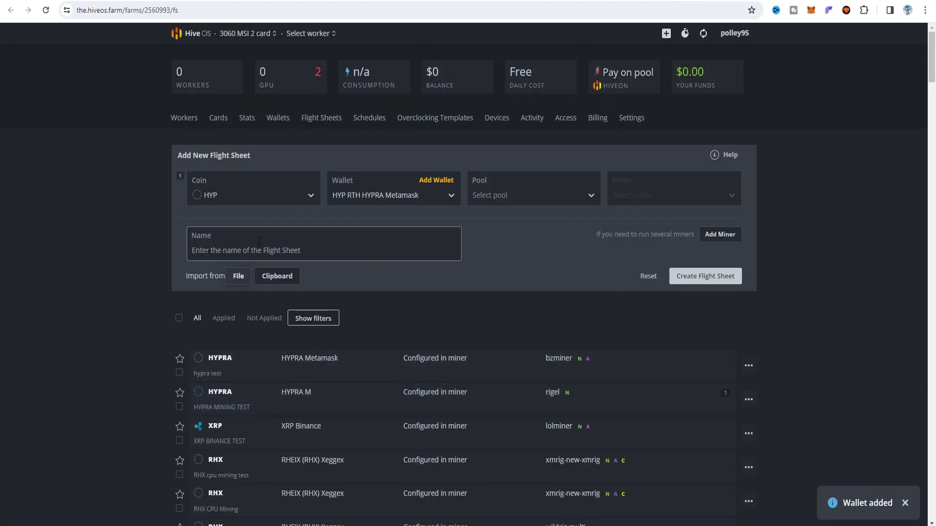
type("HYP test")
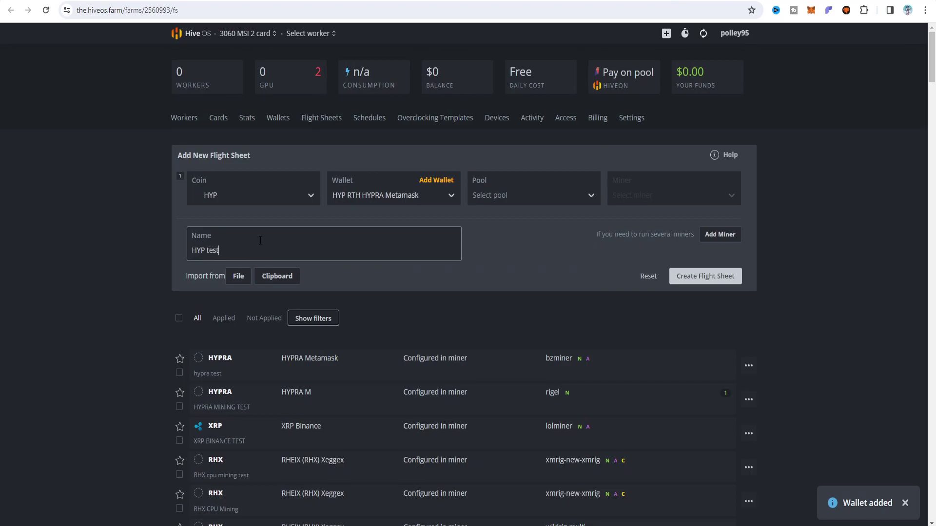
left_click(547, 191)
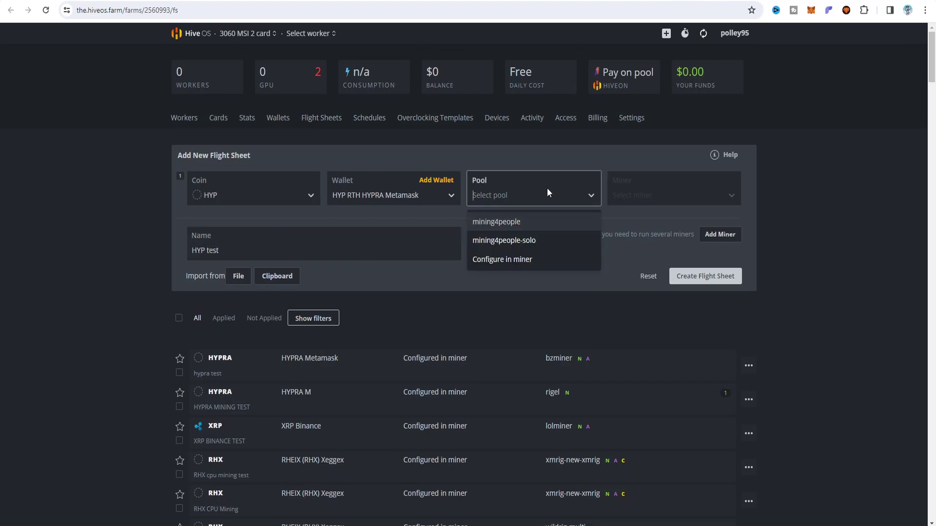
left_click(528, 224)
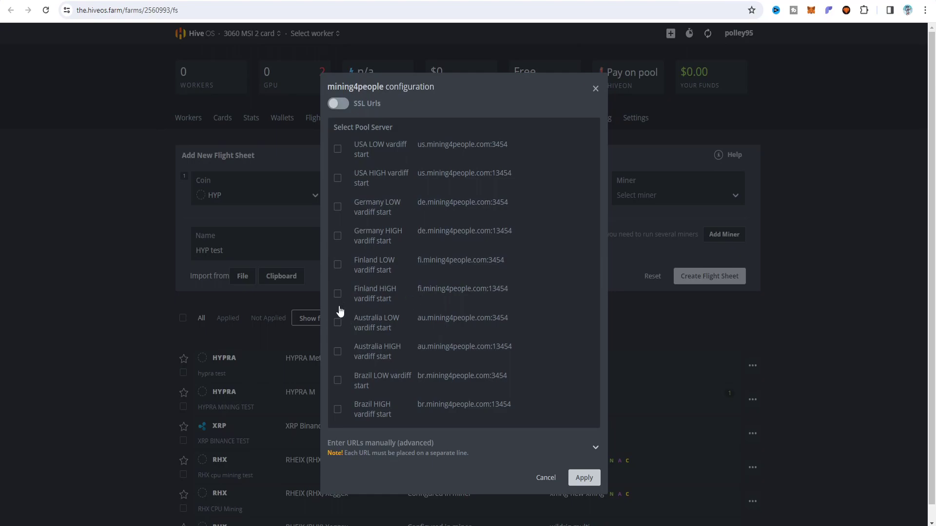
left_click(337, 264)
left_click(584, 477)
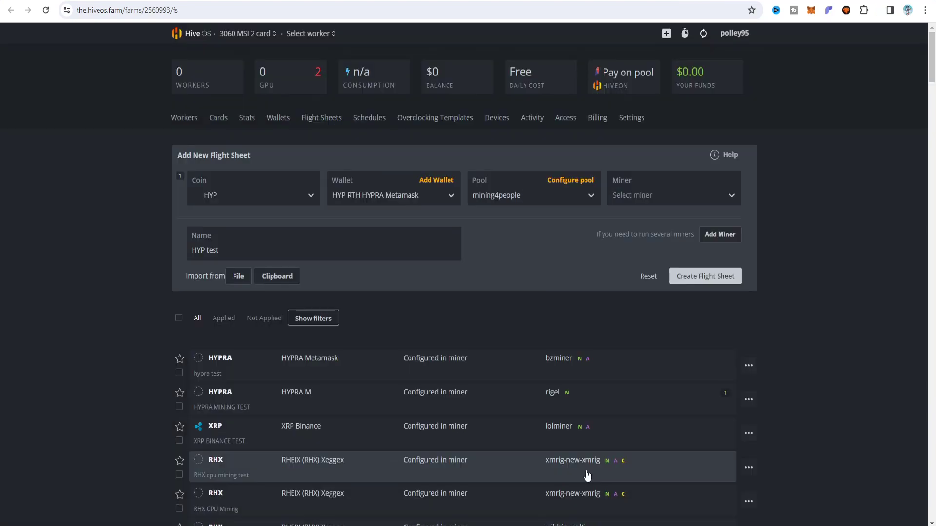
Choose BzMiner with the rethereum hash algorithm
left_click(663, 196)
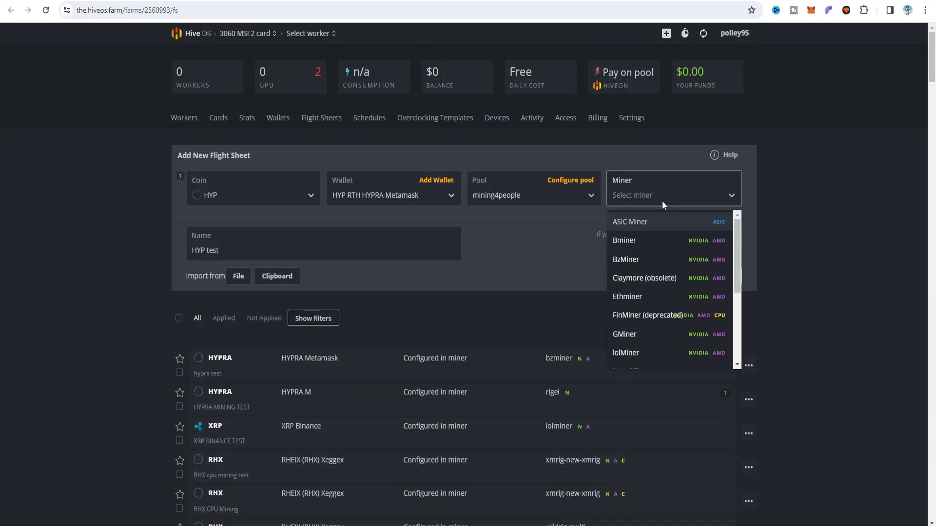
left_click(665, 260)
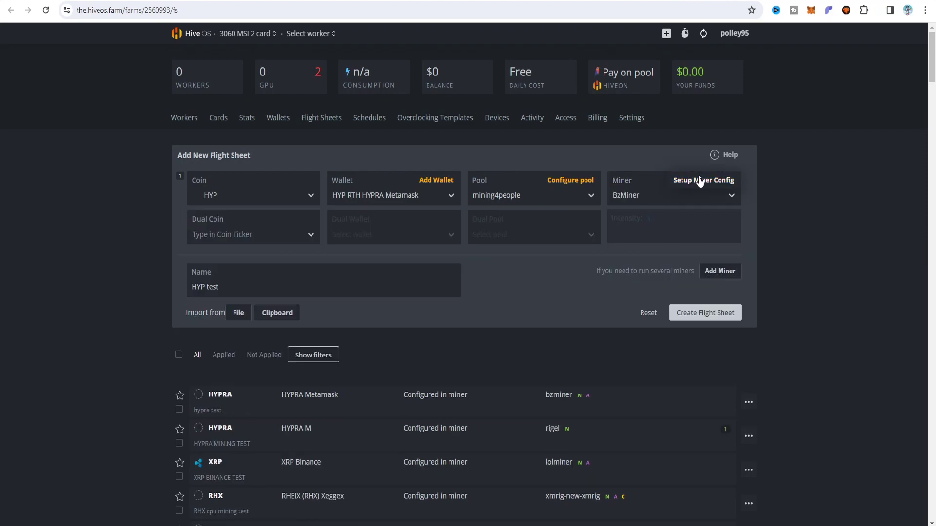
left_click(700, 181)
left_click(409, 147)
type("re")
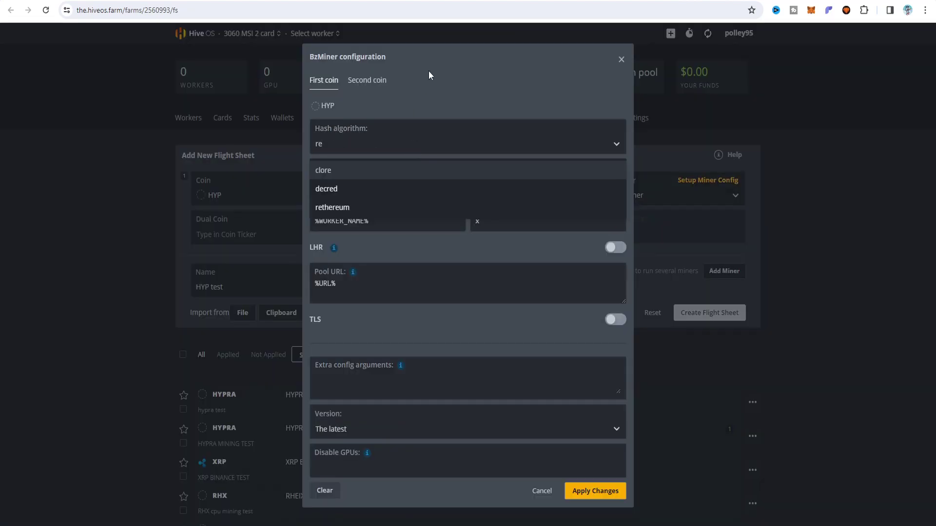
left_click(402, 207)
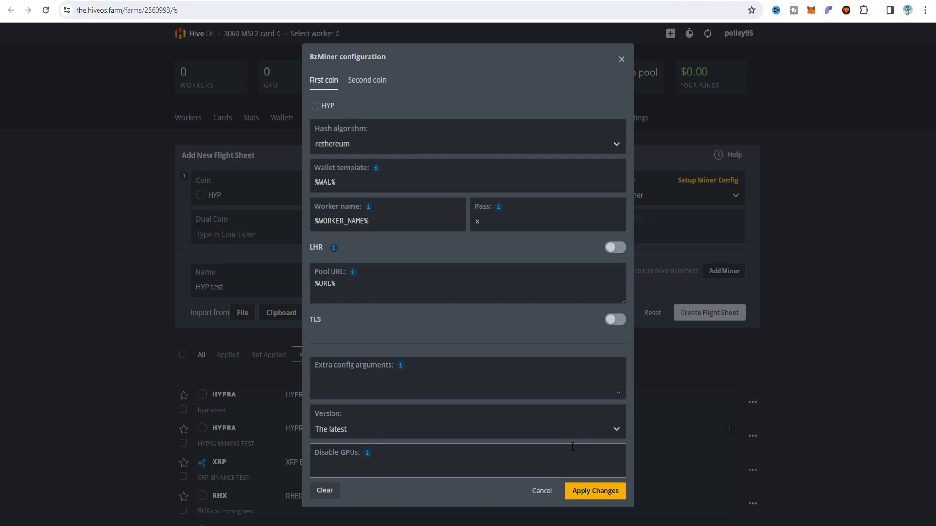
left_click(612, 491)
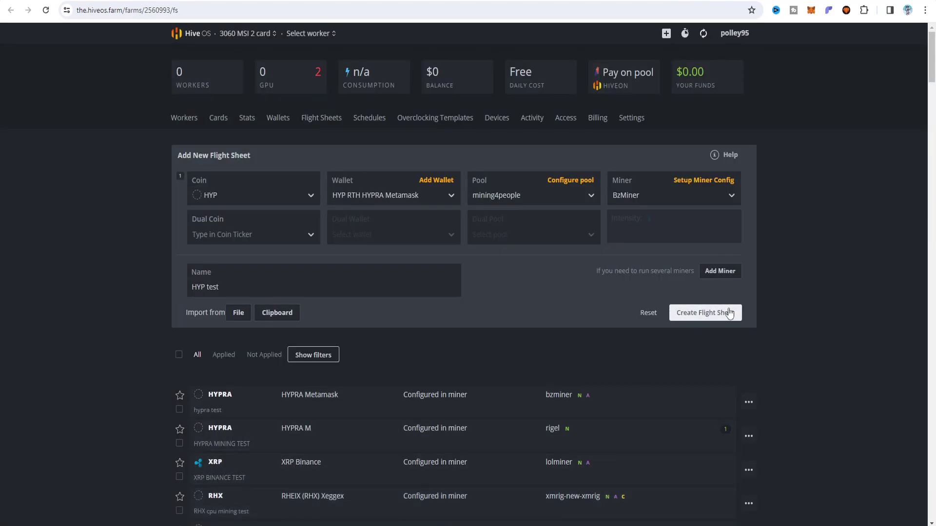
Set coin RTH, wallet RTH Metamask and vipornet's Finland pool server
left_click(239, 192)
type("rth")
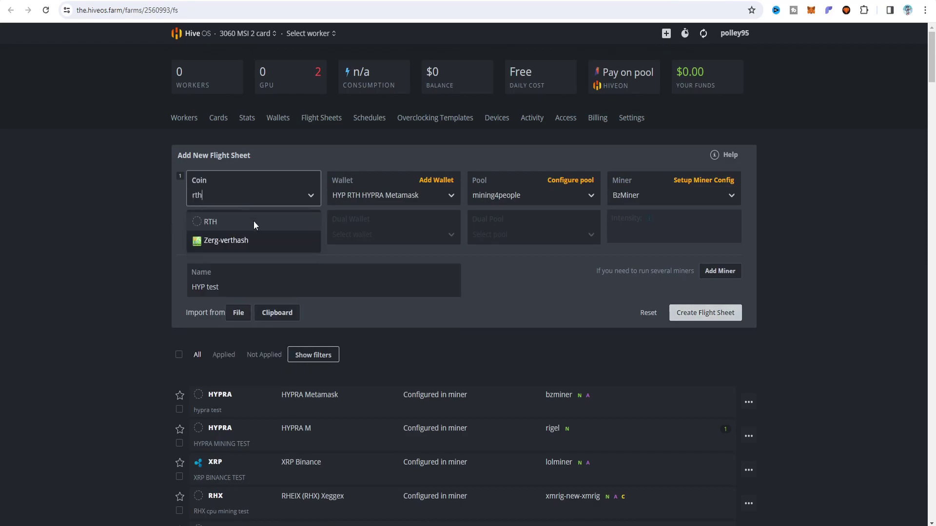
left_click(253, 222)
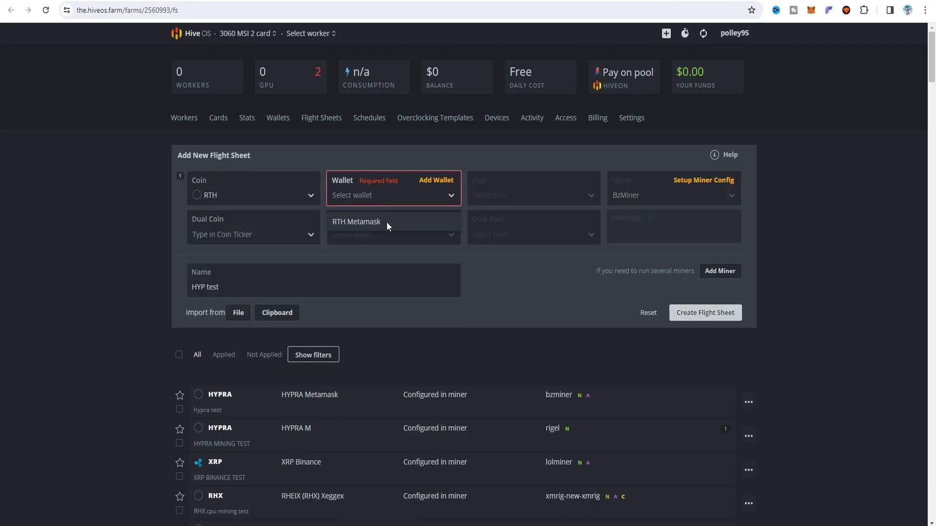
left_click(387, 221)
left_click(522, 197)
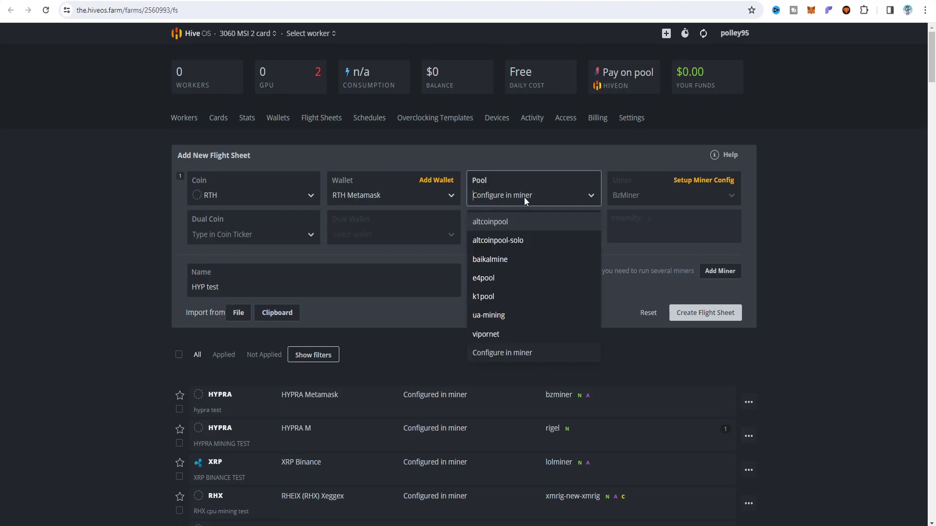
left_click(504, 332)
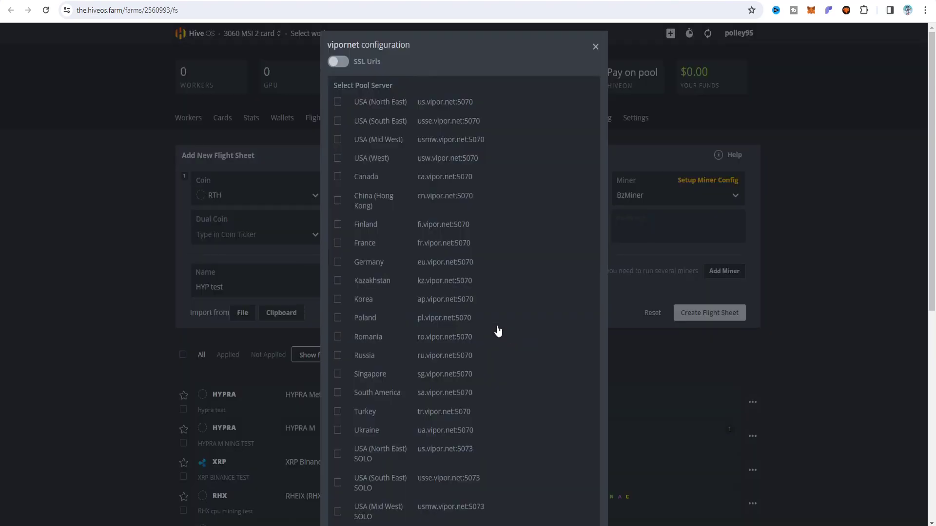
left_click(337, 224)
scroll(340, 292, "down", 10)
left_click(586, 504)
Rename the sheet to 'HYP test rth' and re-apply the BzMiner settings
double_click(198, 288)
left_click(233, 291)
type("rth")
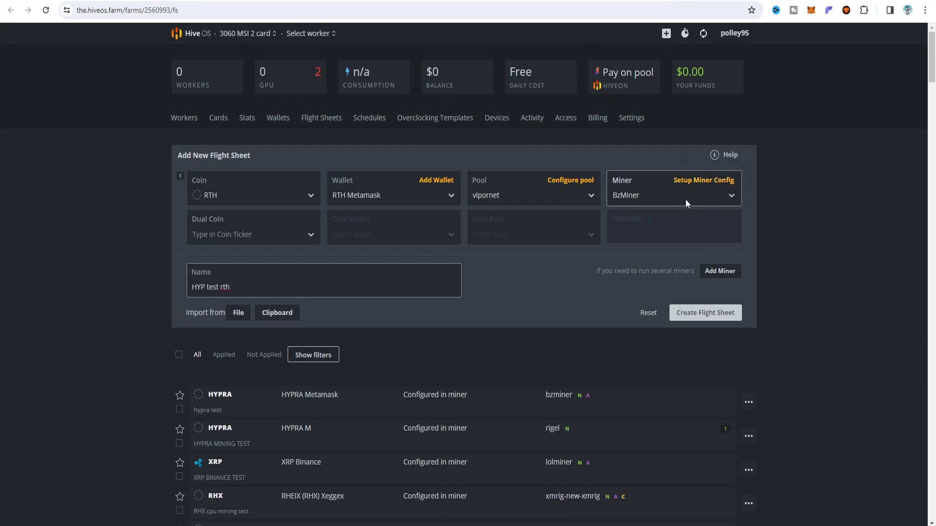
left_click(696, 181)
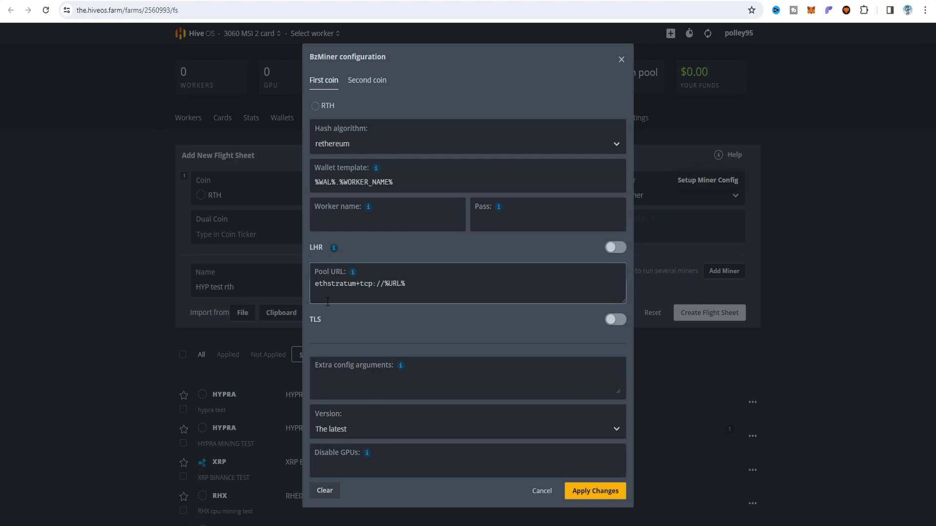
left_click(596, 491)
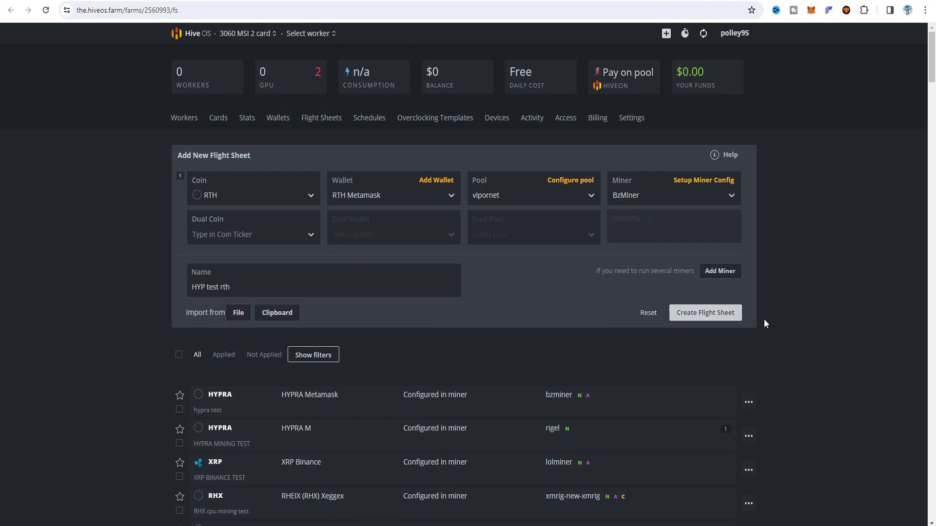
scroll(766, 318, "down", 1)
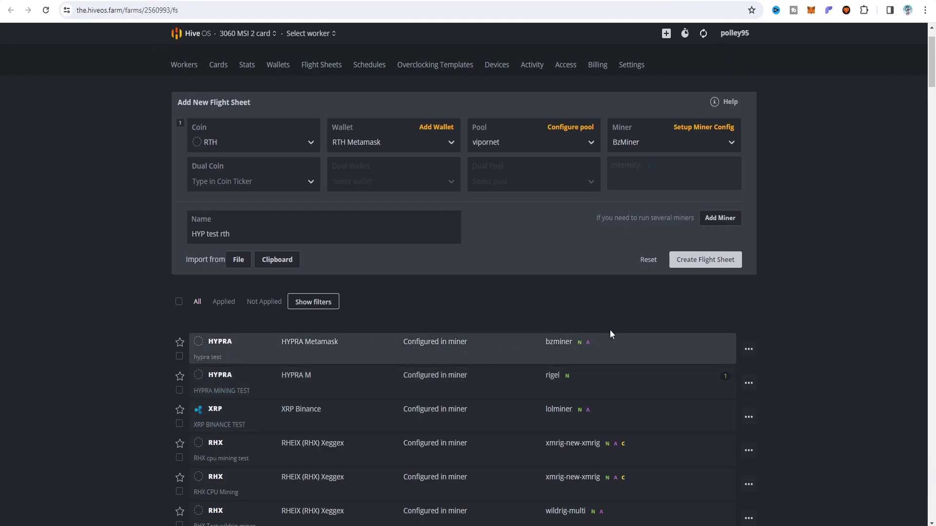
scroll(610, 331, "up", 1)
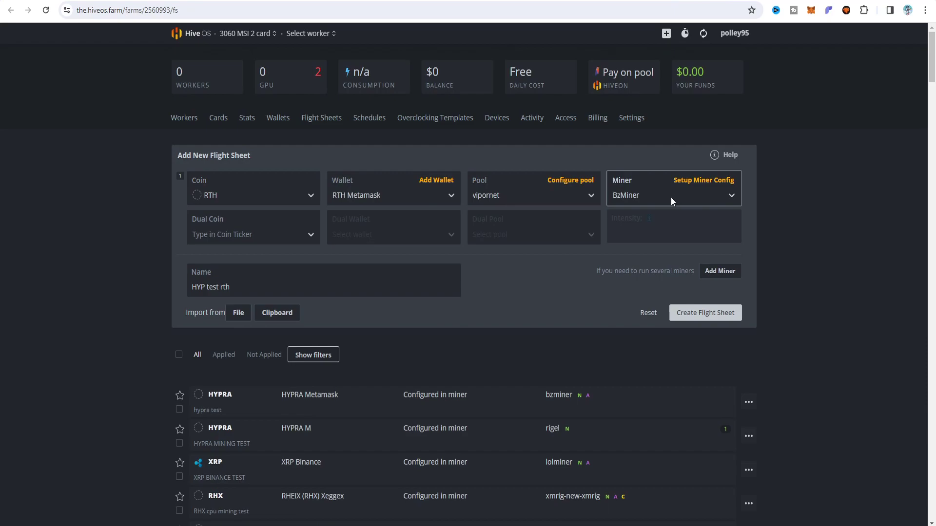
Set coin HYP, wallet HYP RTH HYPRA Metamask and the mining4people pool
left_click(264, 194)
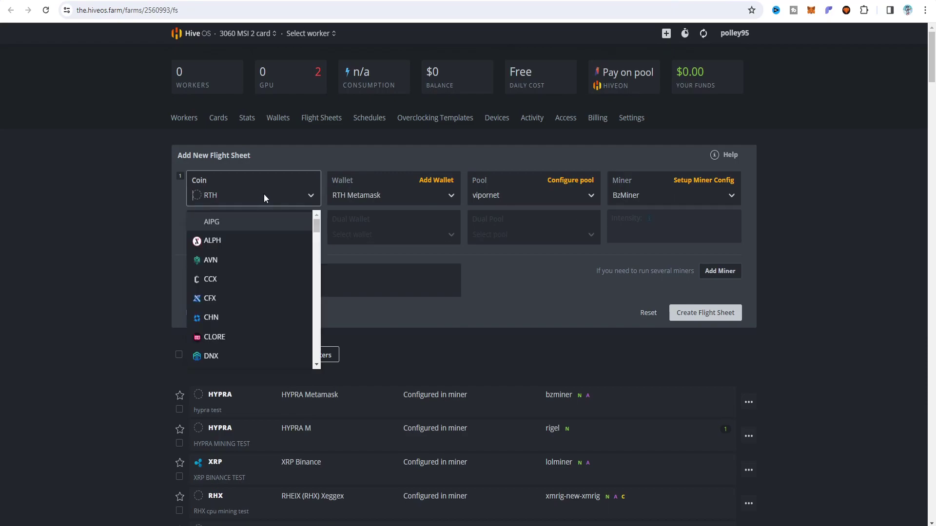
type("hyp")
key("Return")
left_click(350, 204)
left_click(384, 223)
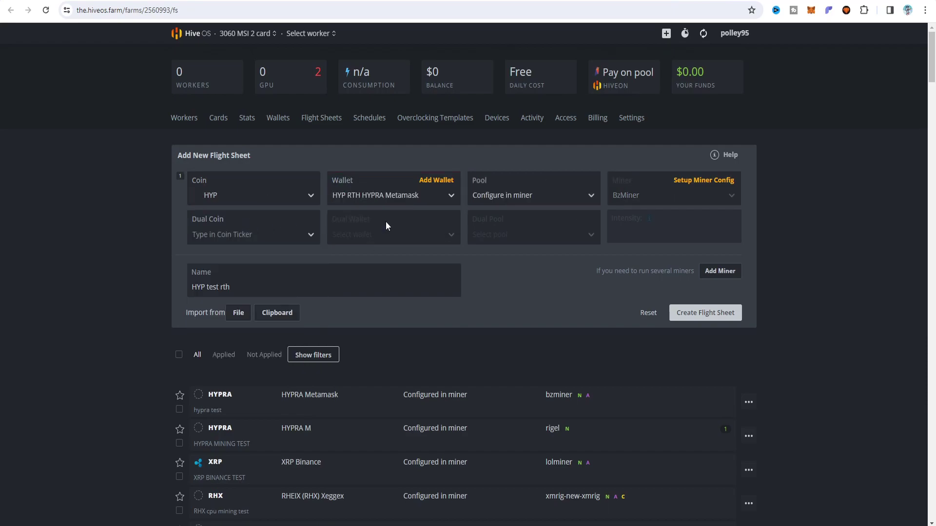
left_click(518, 195)
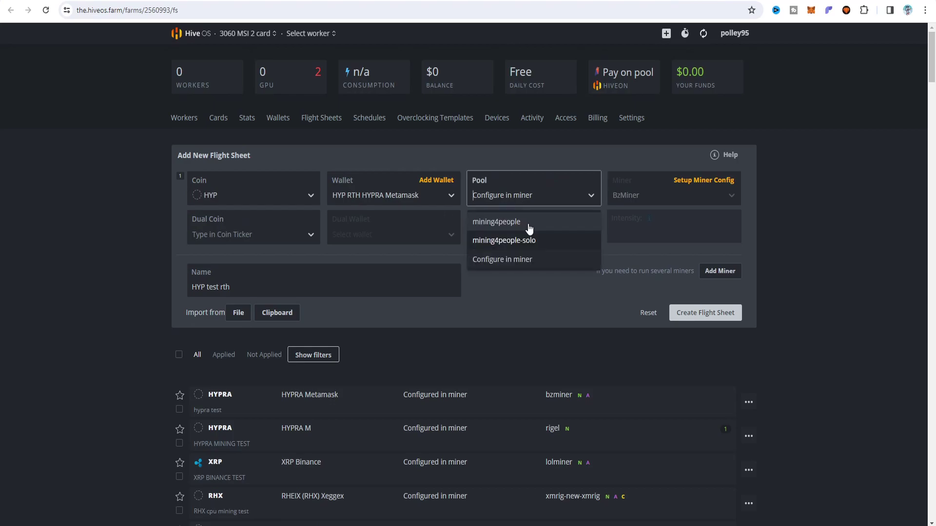
left_click(526, 226)
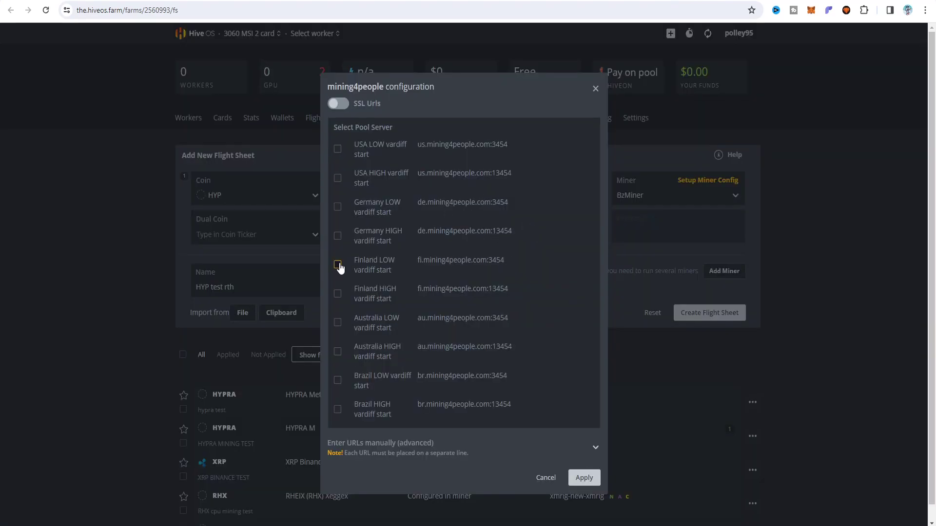
left_click(584, 478)
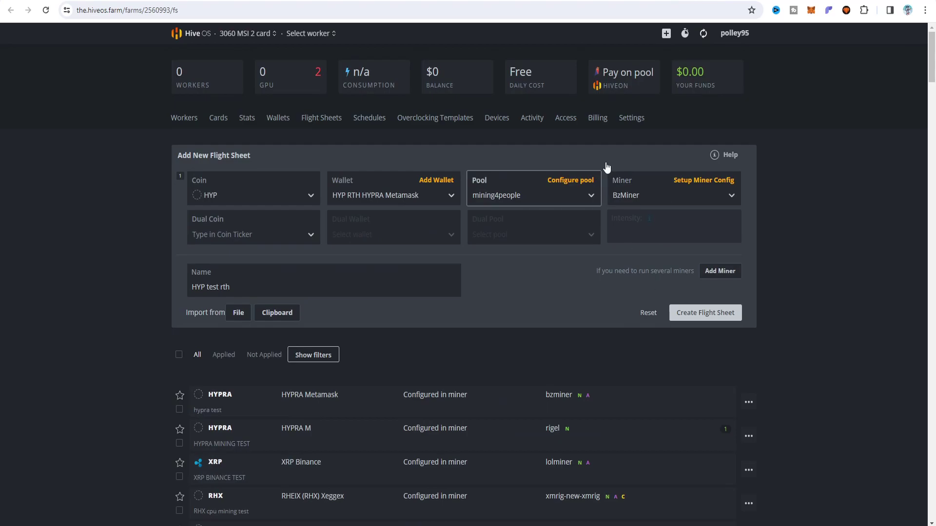
Check the BzMiner settings twice, closing them without changes
left_click(705, 180)
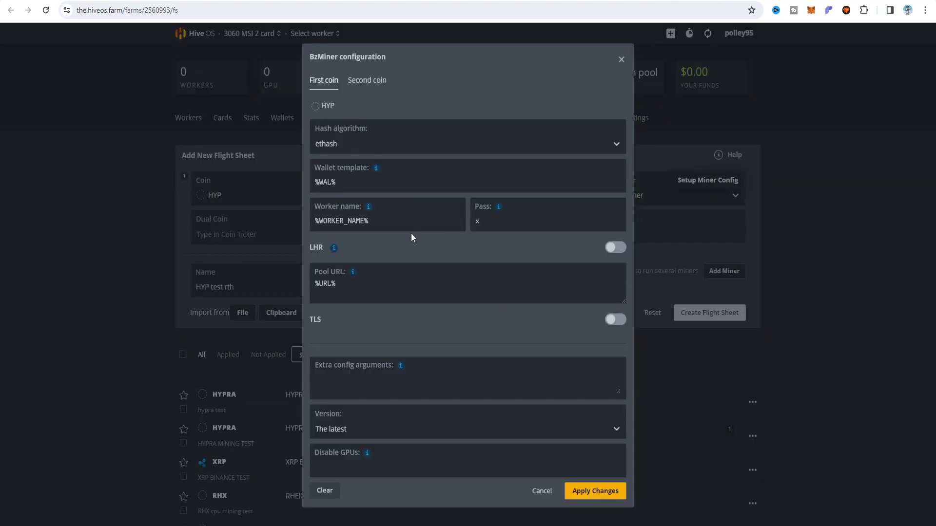
left_click(542, 491)
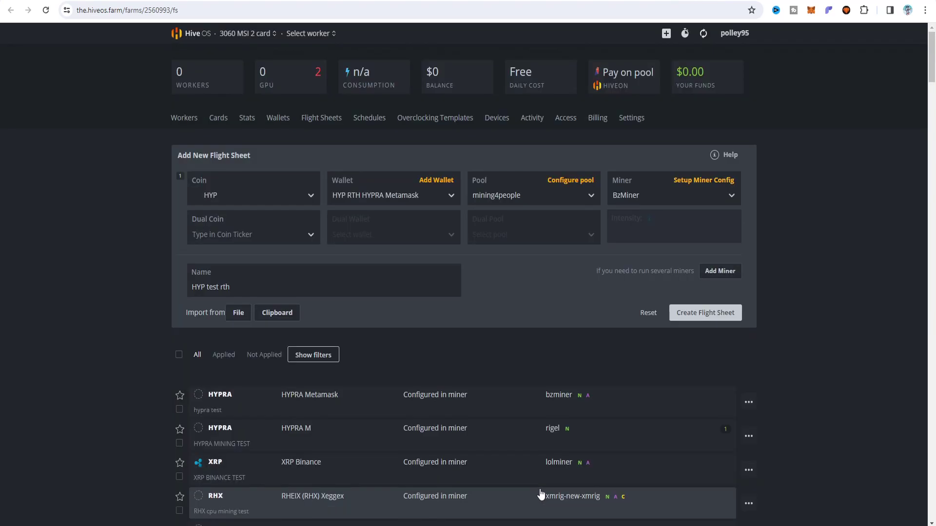
left_click(701, 181)
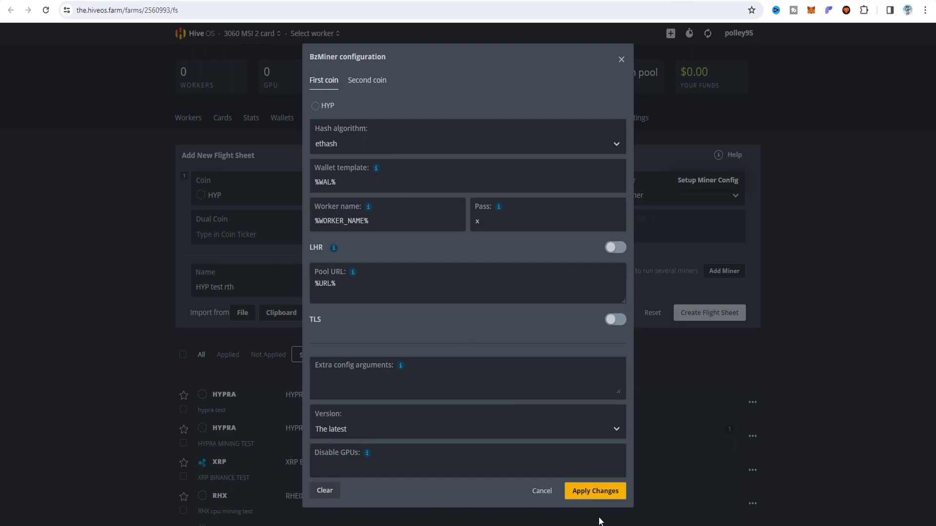
left_click(542, 491)
Clear the flight sheet form and switch to the hashrate.no Hypra RTX 3060 page
left_click(649, 312)
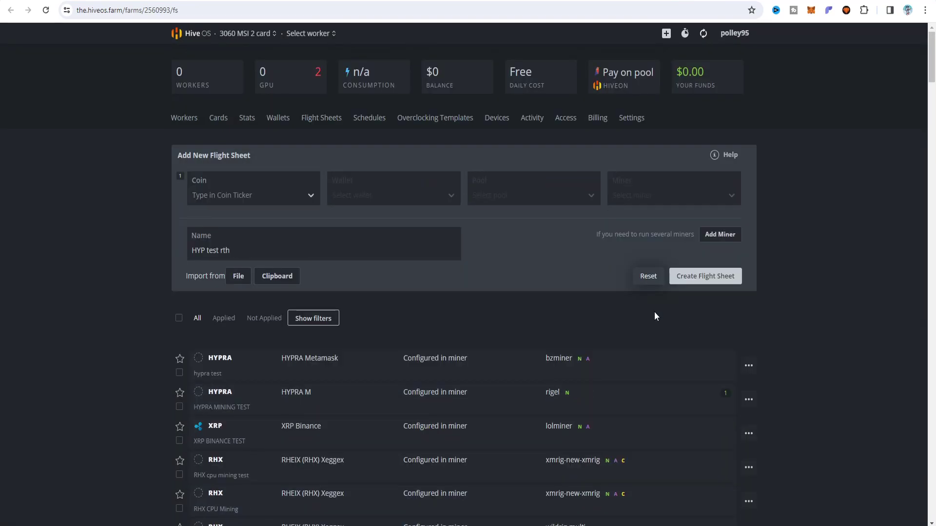
scroll(384, 259, "down", 1)
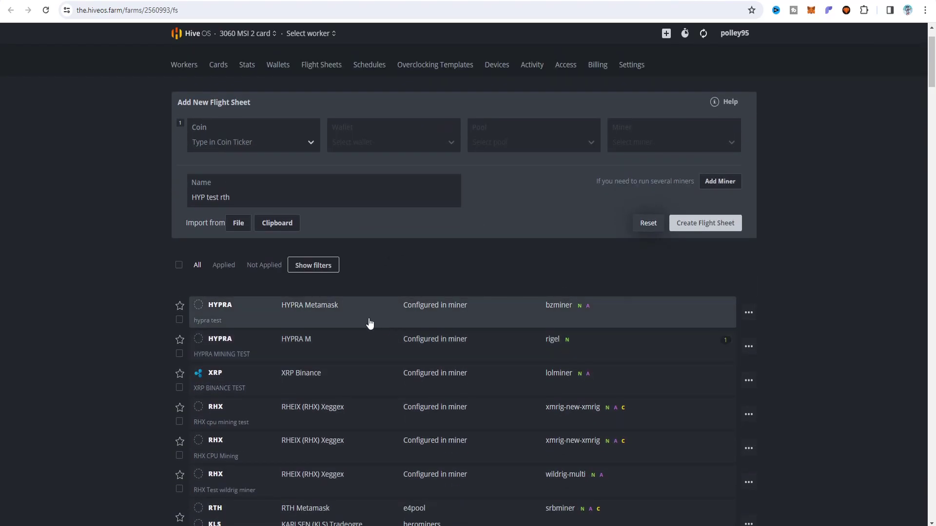
scroll(812, 304, "up", 1)
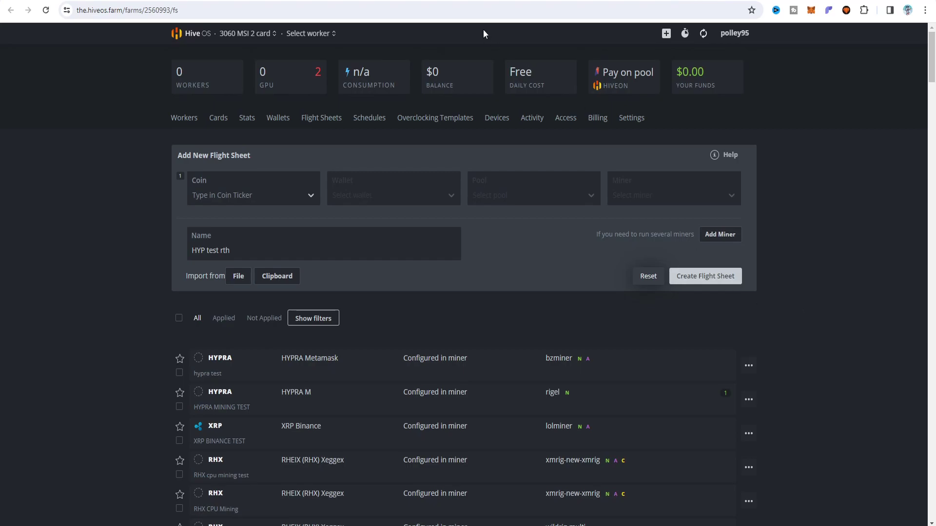
left_click(485, 2)
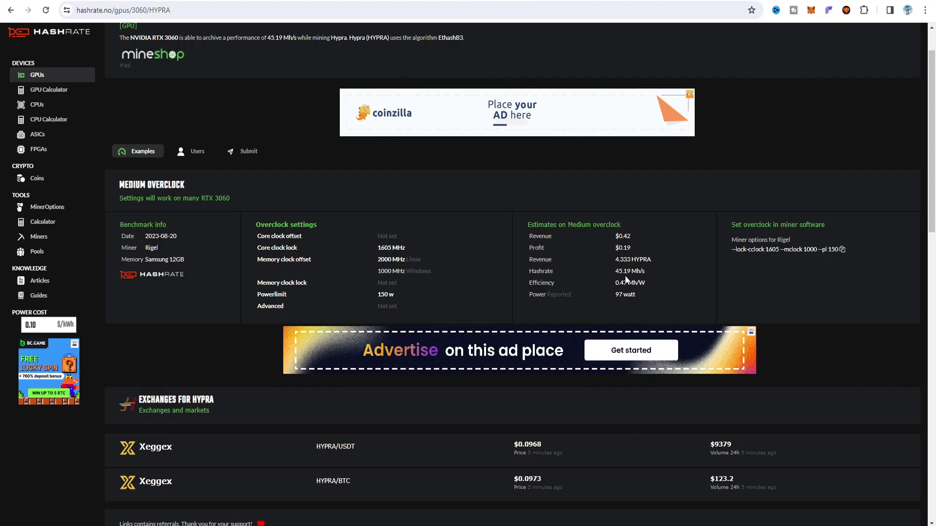
Scroll through hashrate.no's medium overclock figures for Hypra on the RTX 3060
scroll(689, 249, "down", 1)
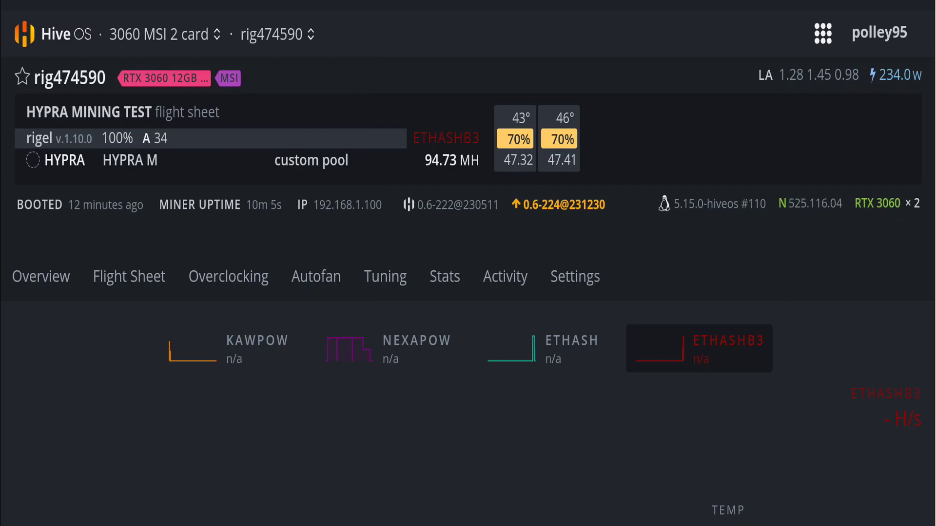
Scroll the worker's GPU table and Autofan settings (65° target, 90° critical, Stop Miner)
scroll(468, 292, "down", 4)
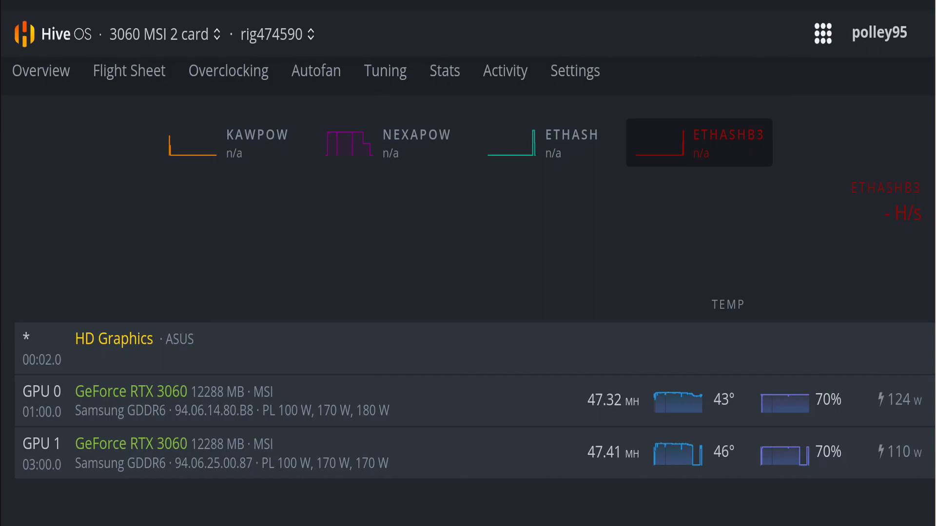
scroll(468, 400, "right", 5)
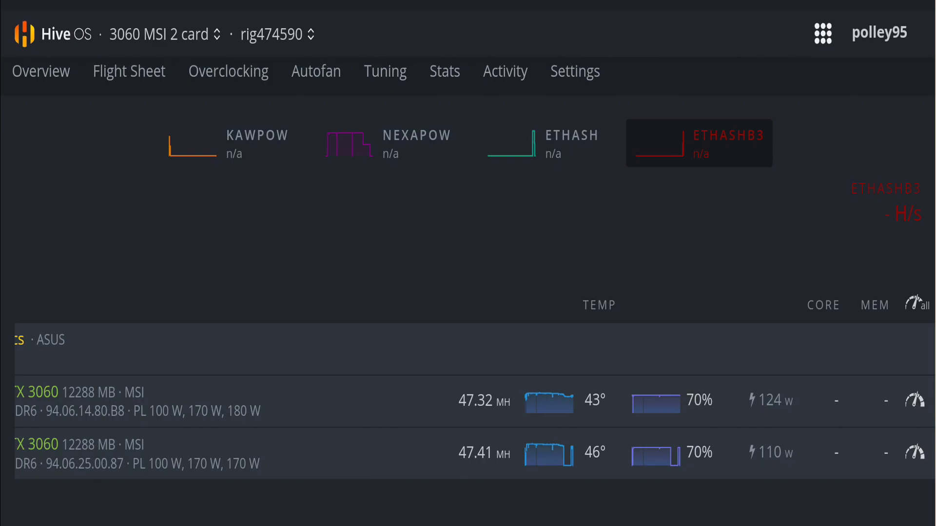
scroll(468, 400, "left", 5)
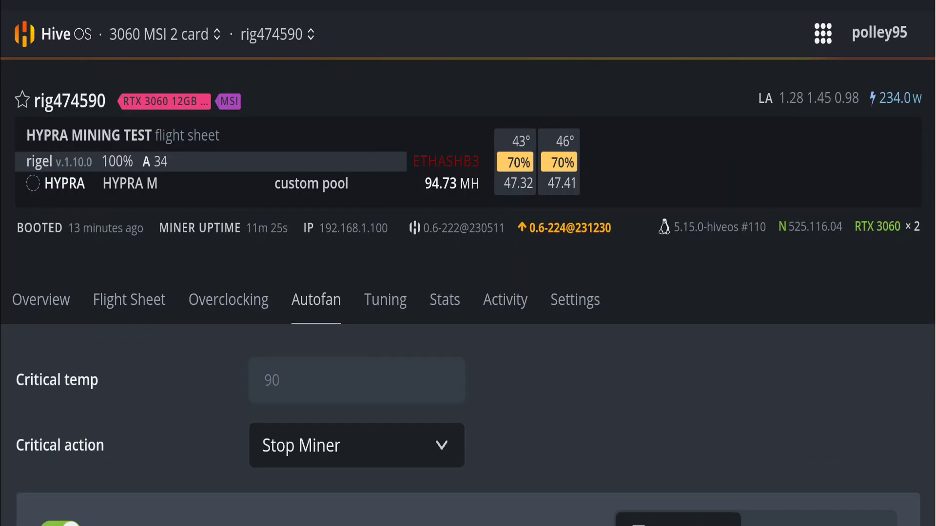
scroll(468, 292, "down", 4)
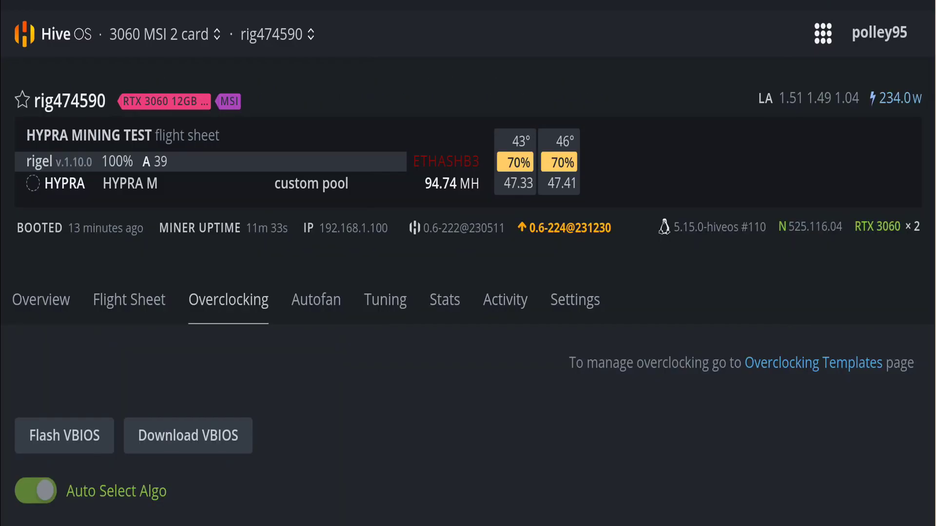
Review the rig's overclocking settings and its applied Hypra flight sheet
left_click(228, 97)
scroll(468, 293, "down", 4)
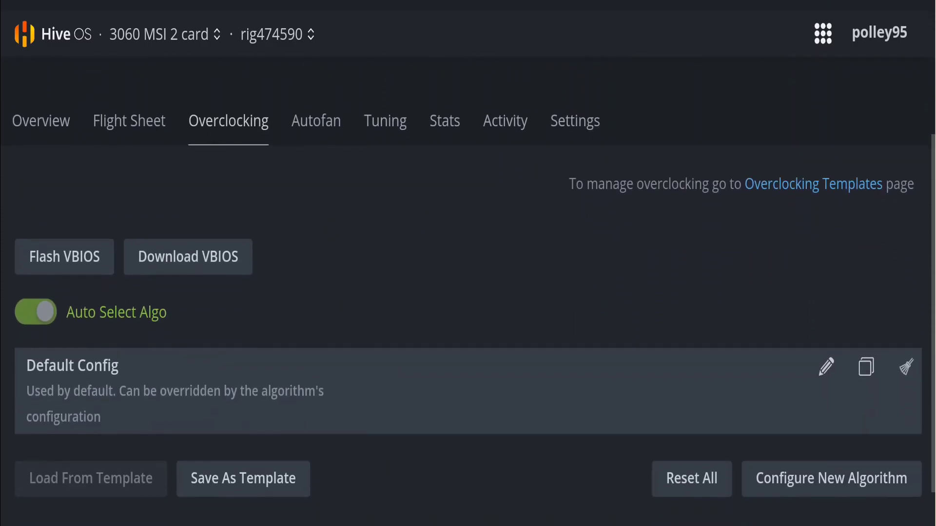
left_click(129, 83)
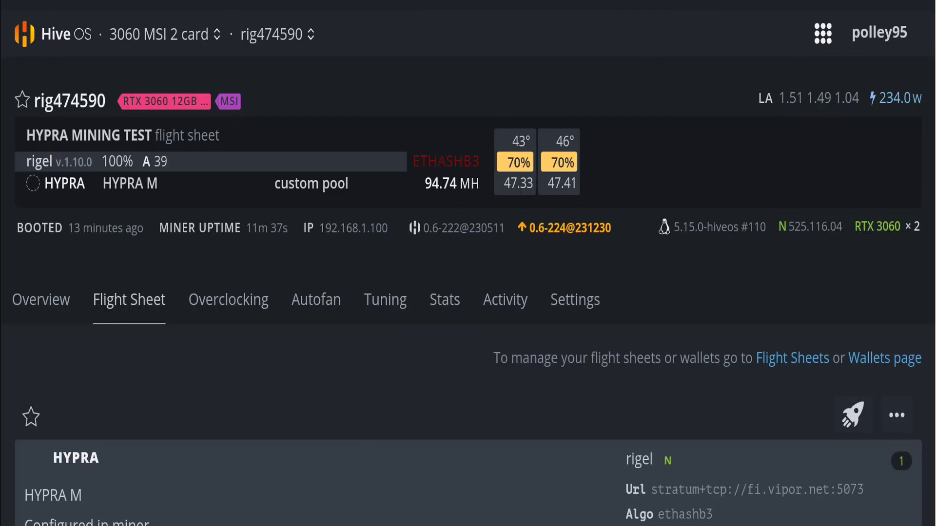
scroll(468, 293, "down", 1)
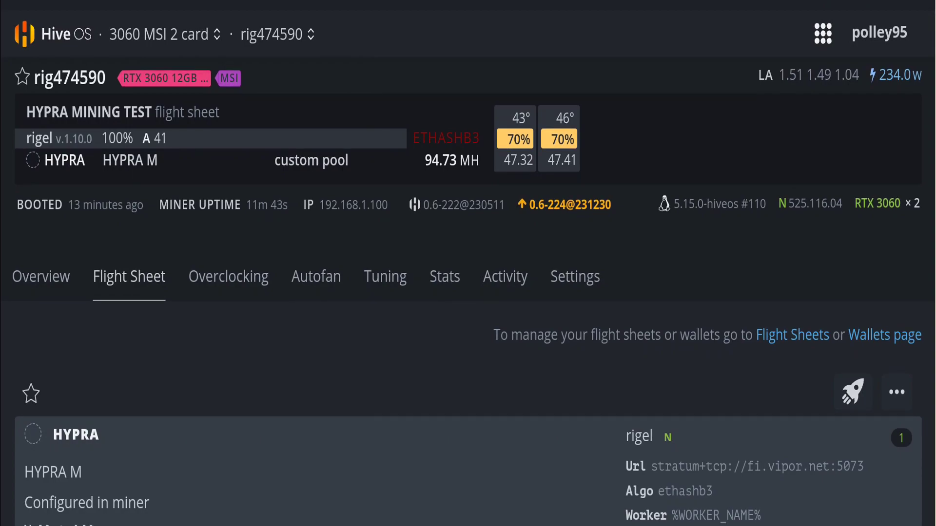
scroll(468, 292, "down", 3)
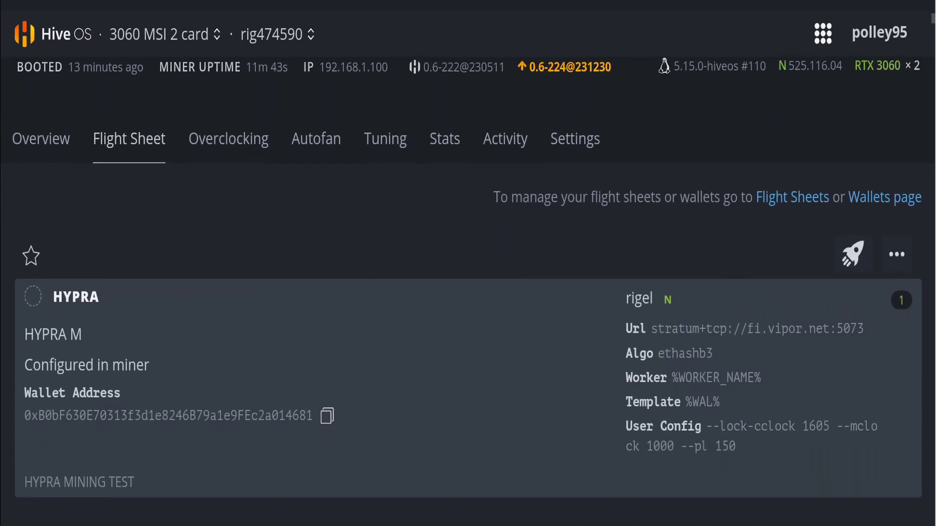
scroll(468, 292, "down", 1)
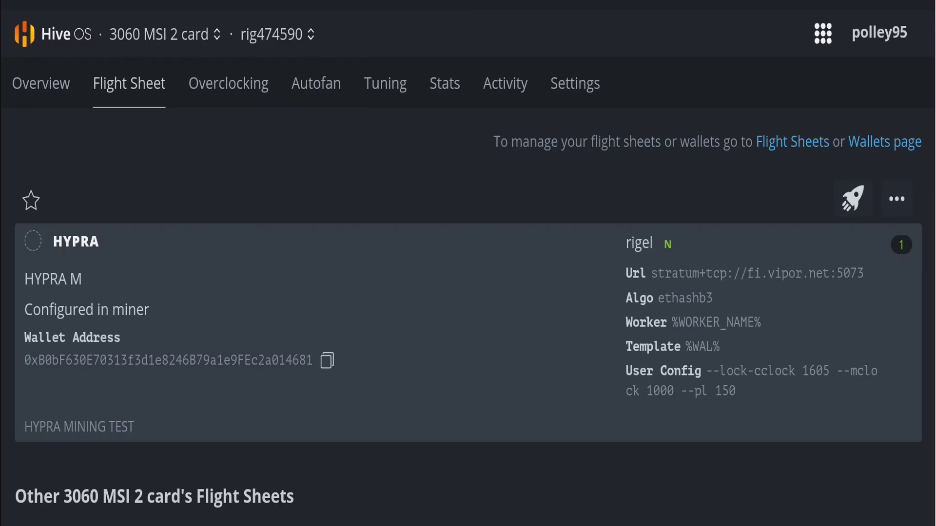
Show the ETHASHB3 hashrate chart on the rig's overview page
left_click(41, 83)
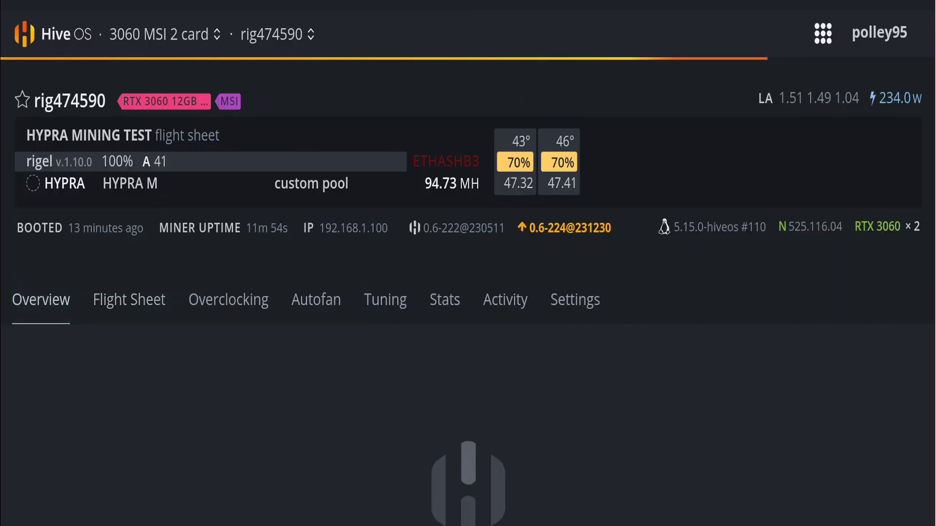
scroll(468, 293, "down", 1)
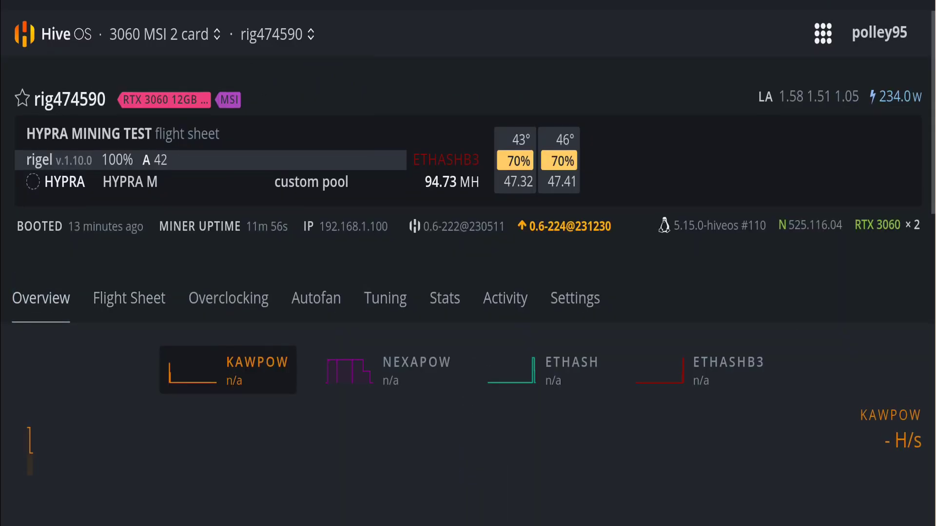
scroll(468, 292, "down", 4)
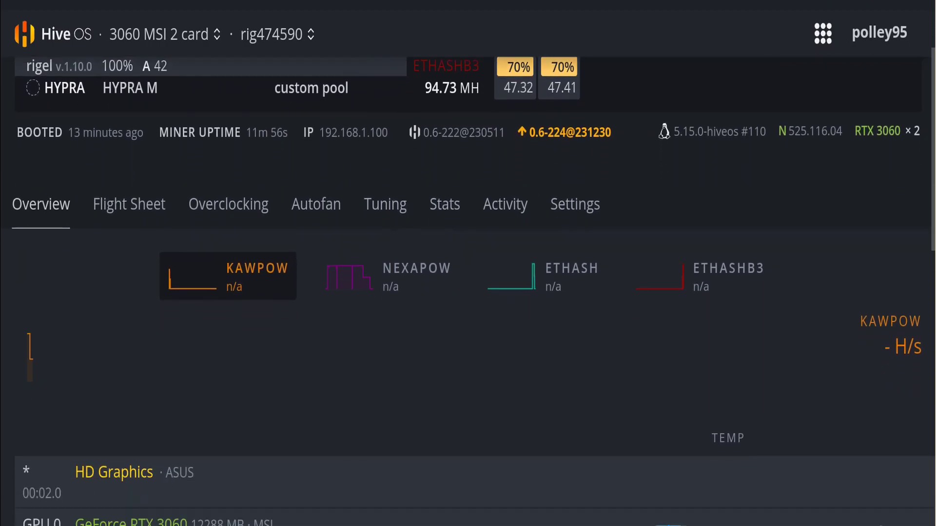
scroll(468, 293, "down", 2)
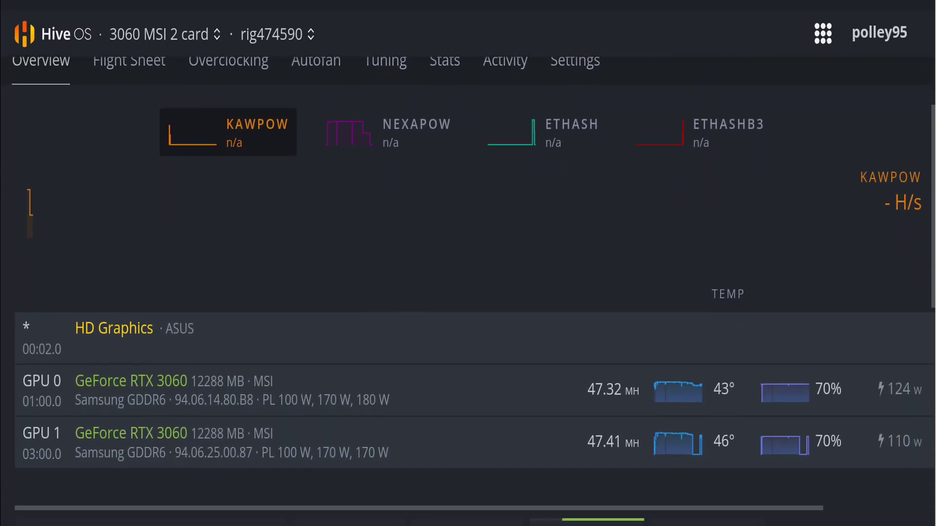
left_click(700, 92)
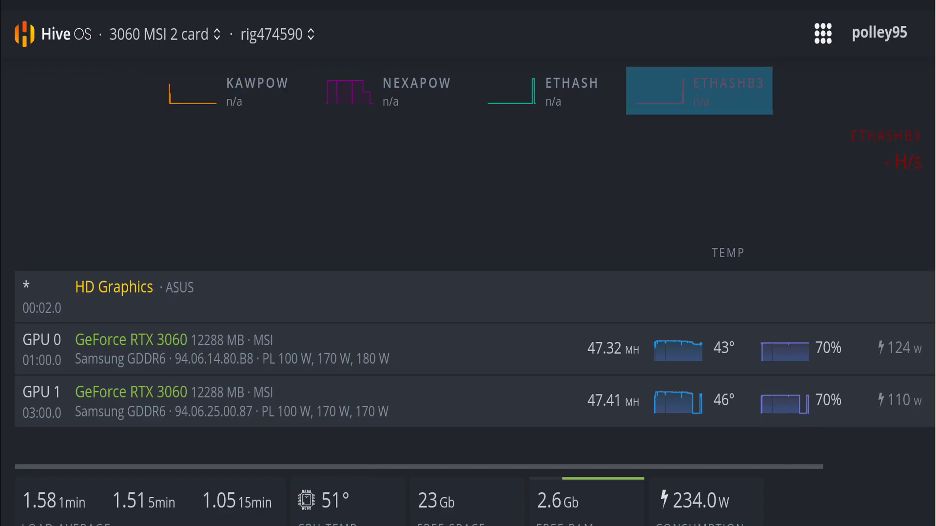
scroll(468, 293, "down", 1)
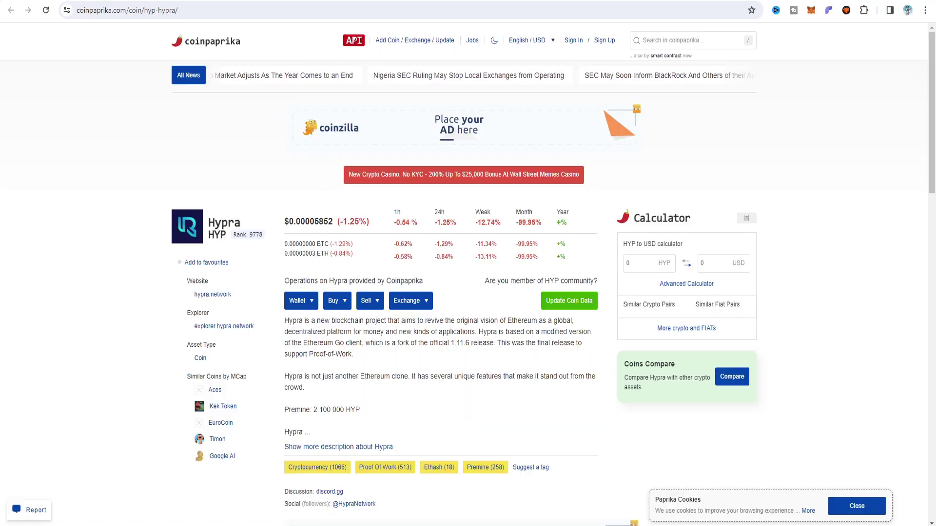
Cycle past Live Coin Watch's Rethereum price and hypra.network's mining page to Hive OS Flight Sheets
key("ctrl+Tab")
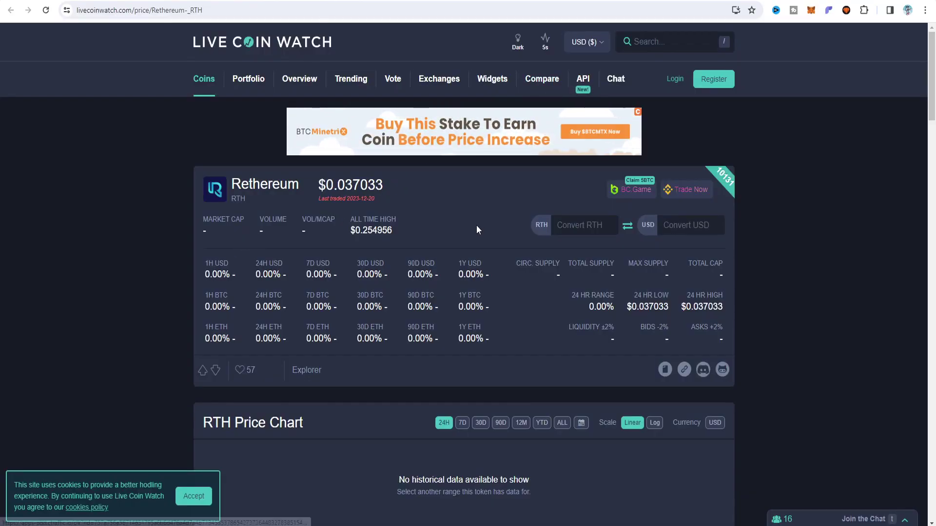
key("ctrl+Tab")
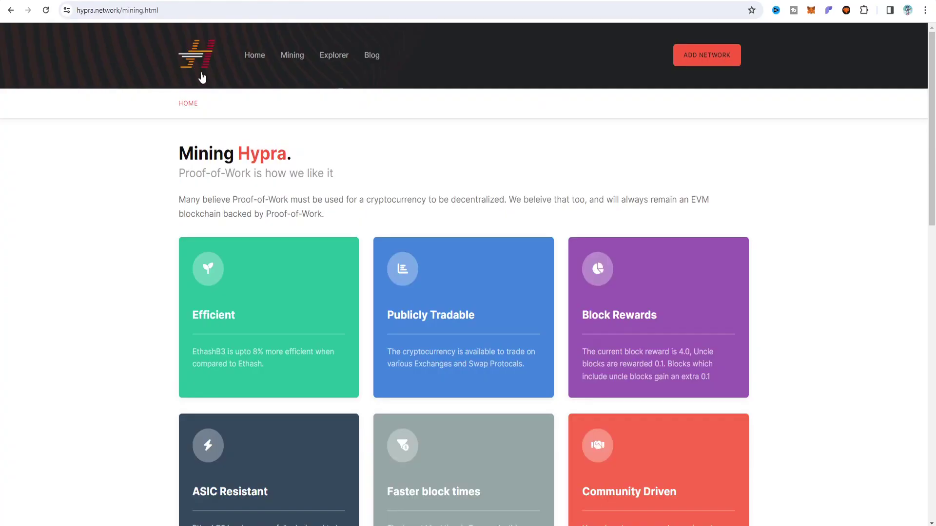
key("ctrl+Tab")
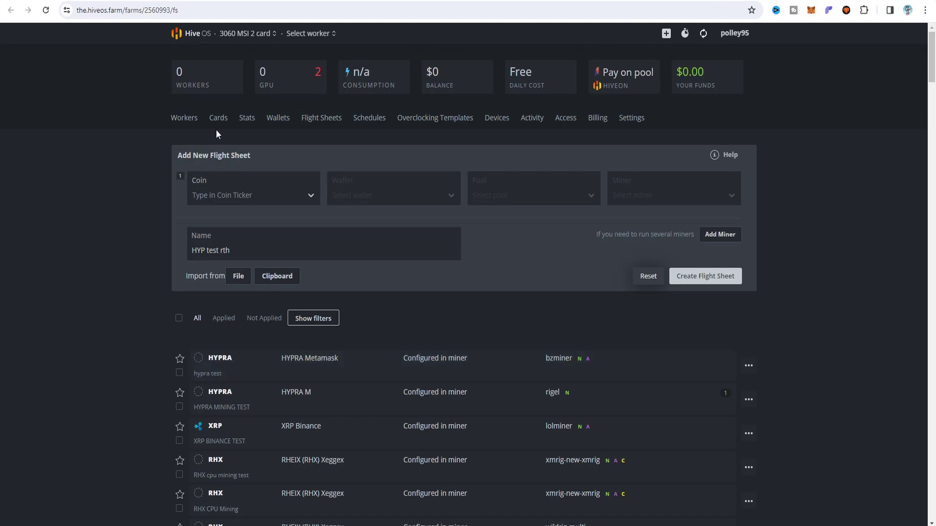
Glance at the rig's Hypra flight sheet tab, then switch to the YouTube channel's Videos page
key("ctrl+Tab")
key("ctrl+Tab")
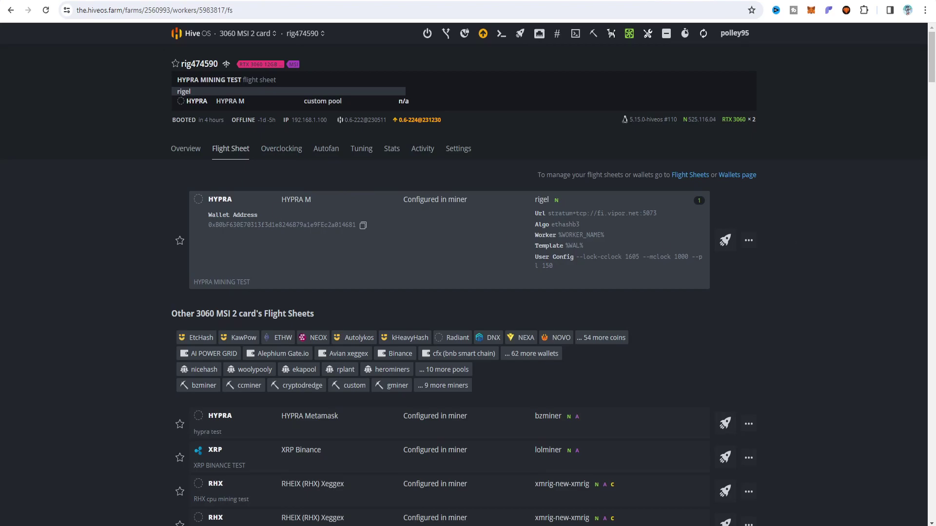
key("ctrl+Tab")
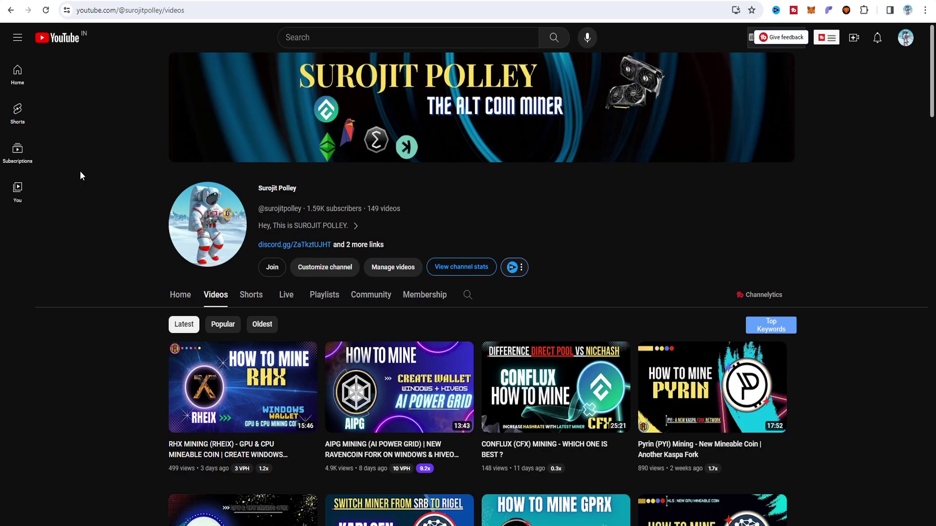
key("ctrl+Tab")
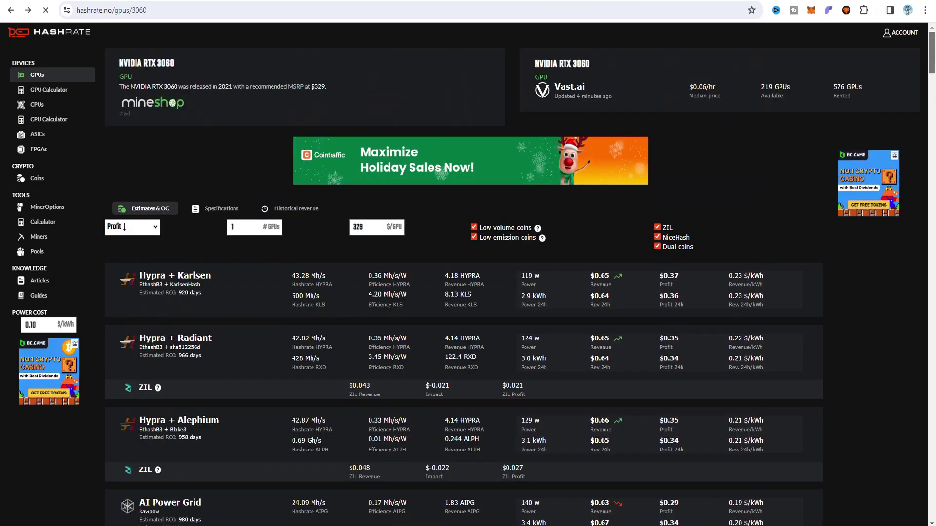
scroll(468, 273, "down", 3)
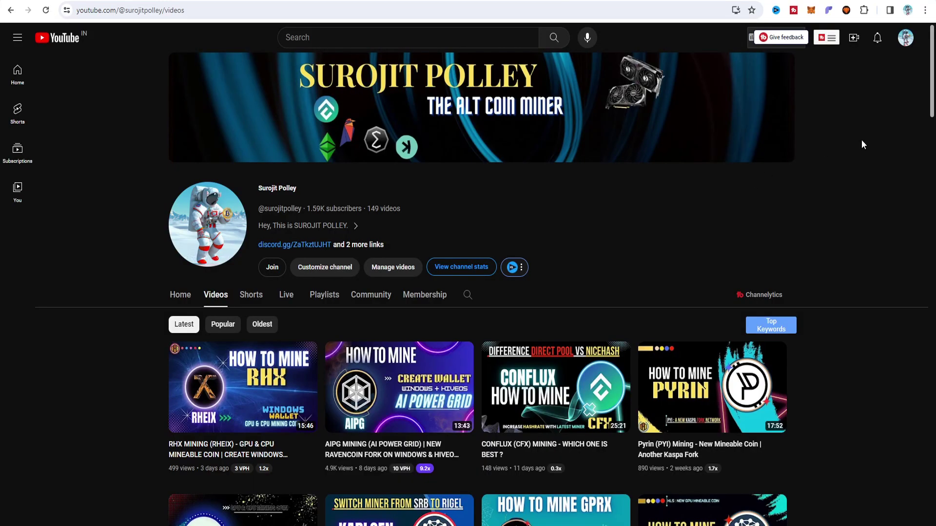
middle_click(861, 144)
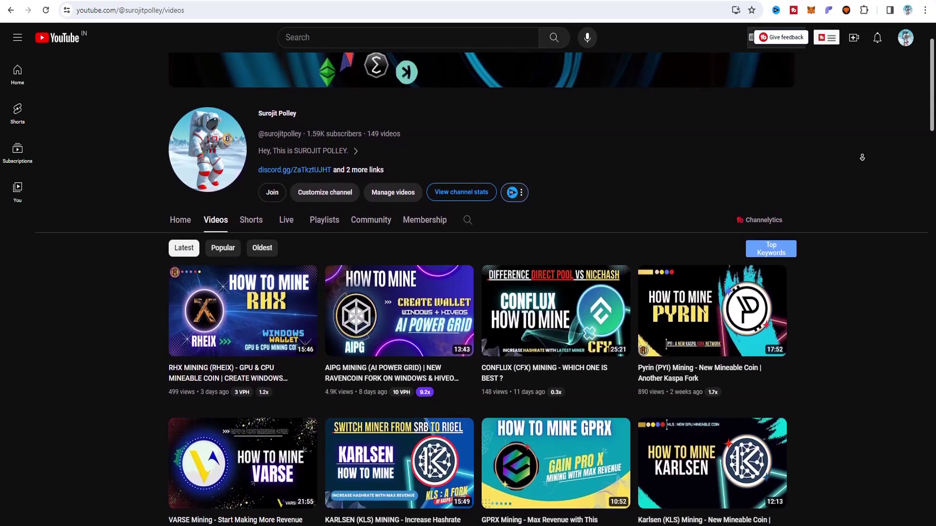